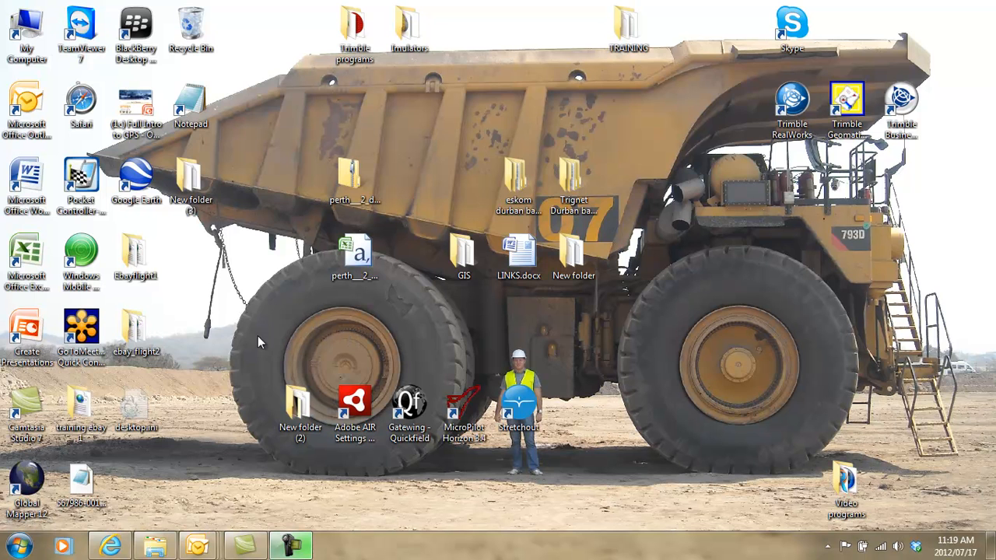
click(111, 547)
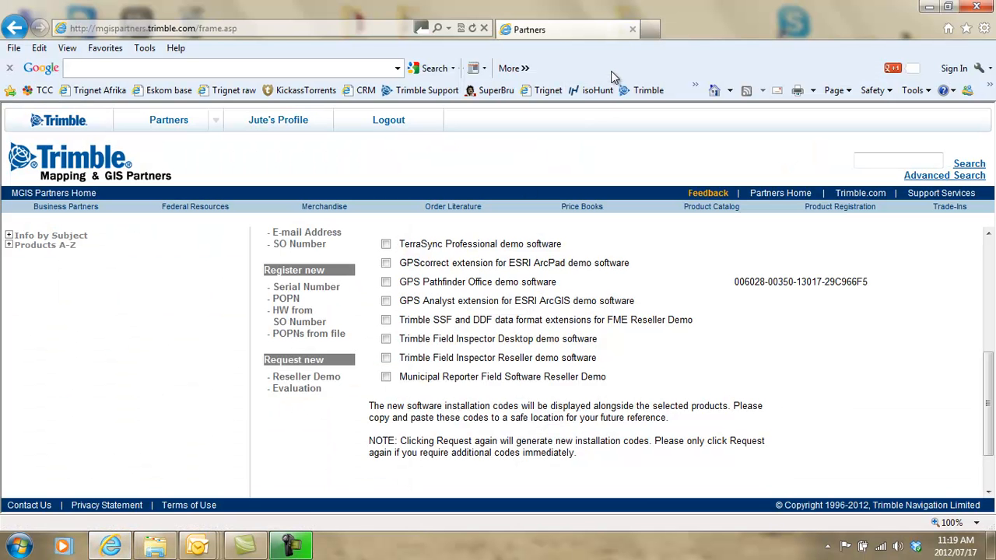
click(651, 31)
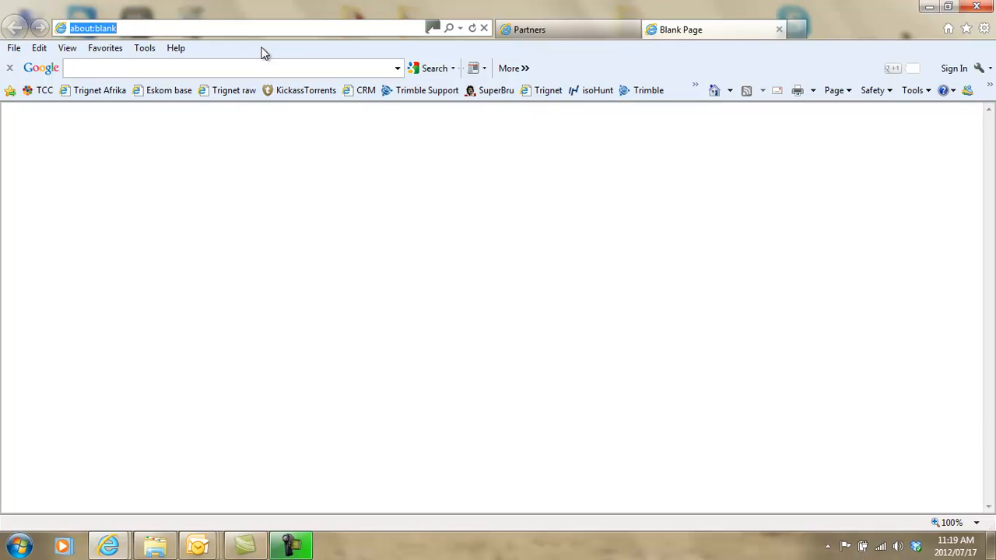
text(www)
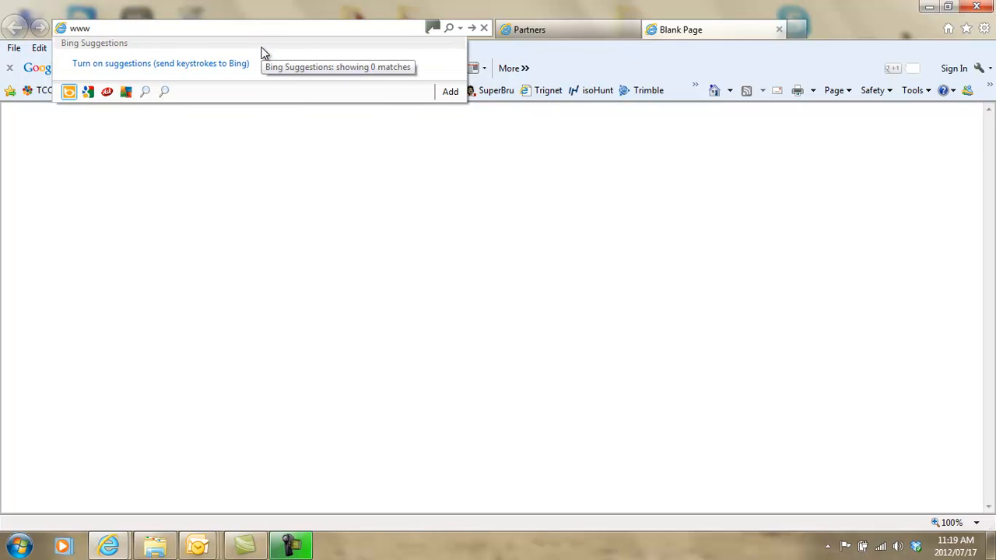
text(.trimb)
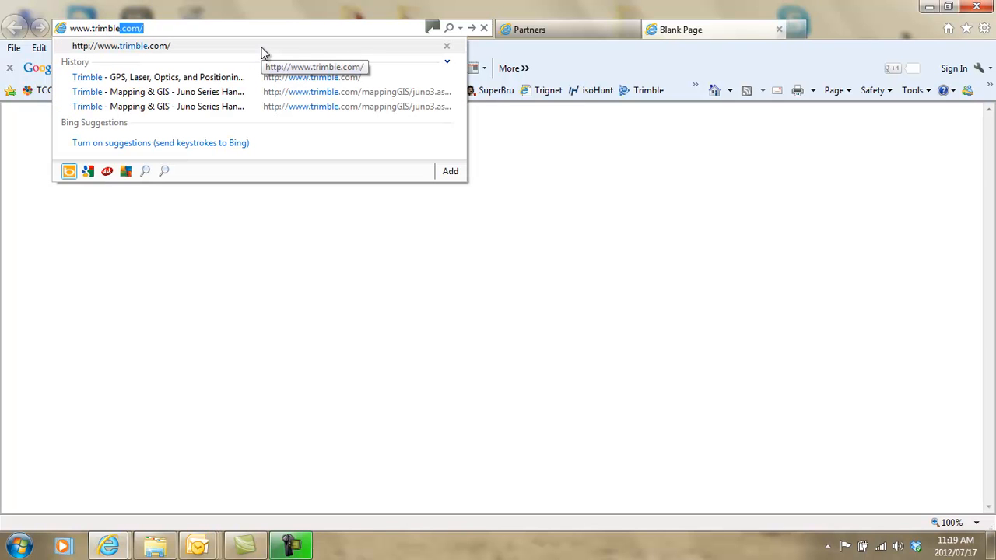
text(le)
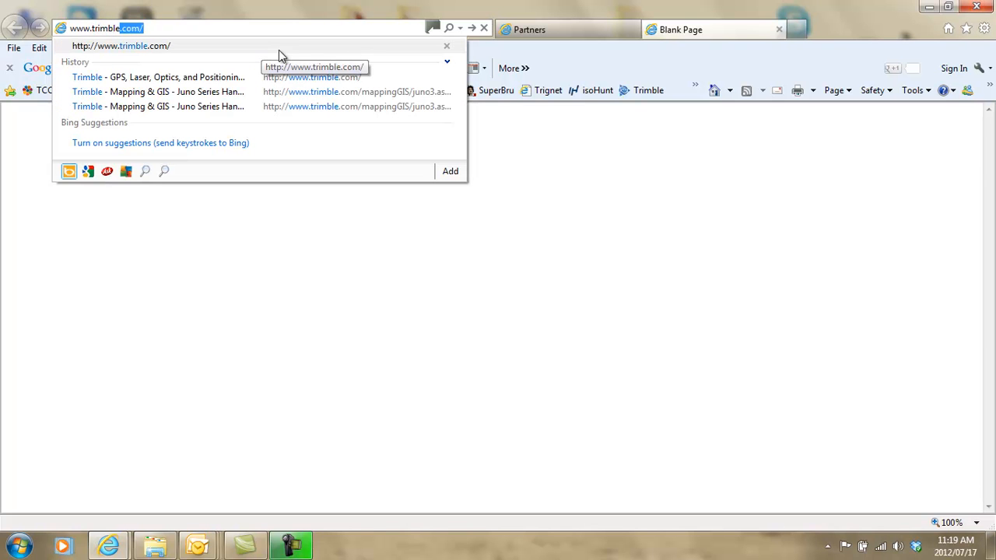
click(471, 30)
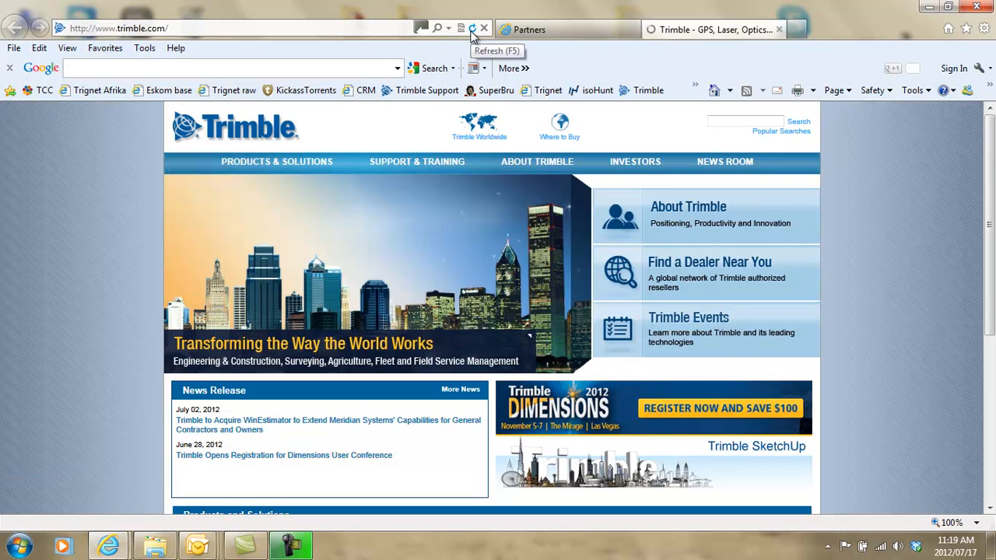
Open the Pathfinder Office support page from the P entries of Trimble's Support A-Z List.
mouse_move(431, 162)
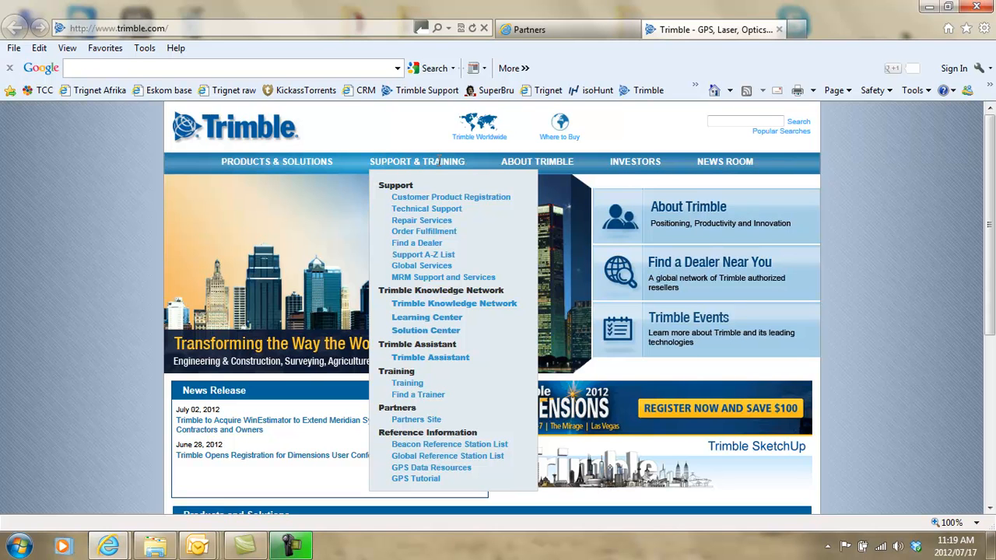
click(417, 253)
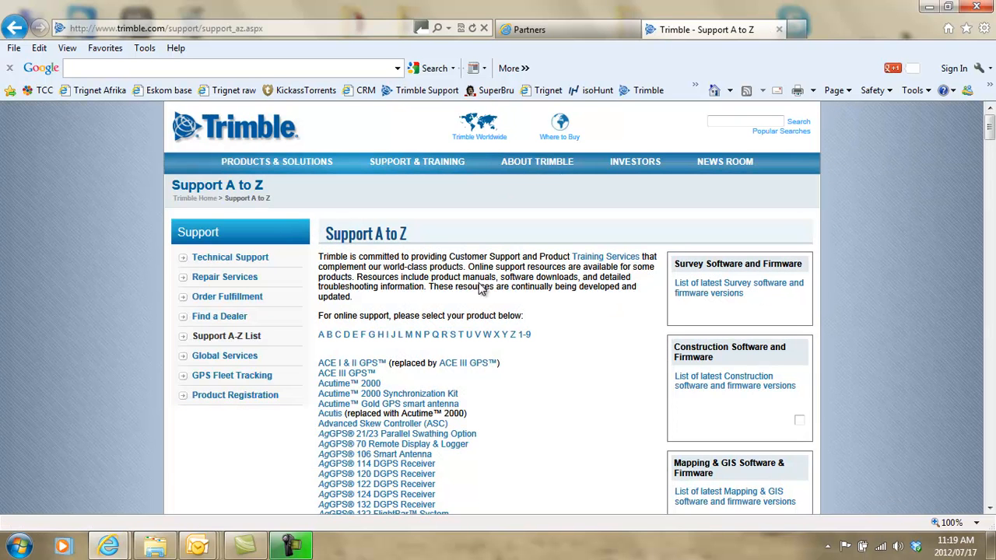
click(427, 336)
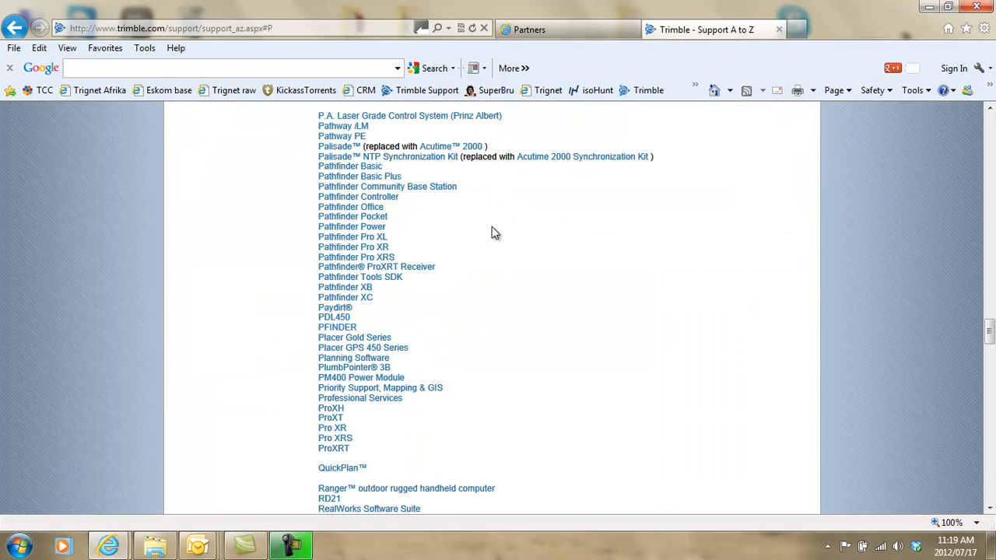
click(335, 208)
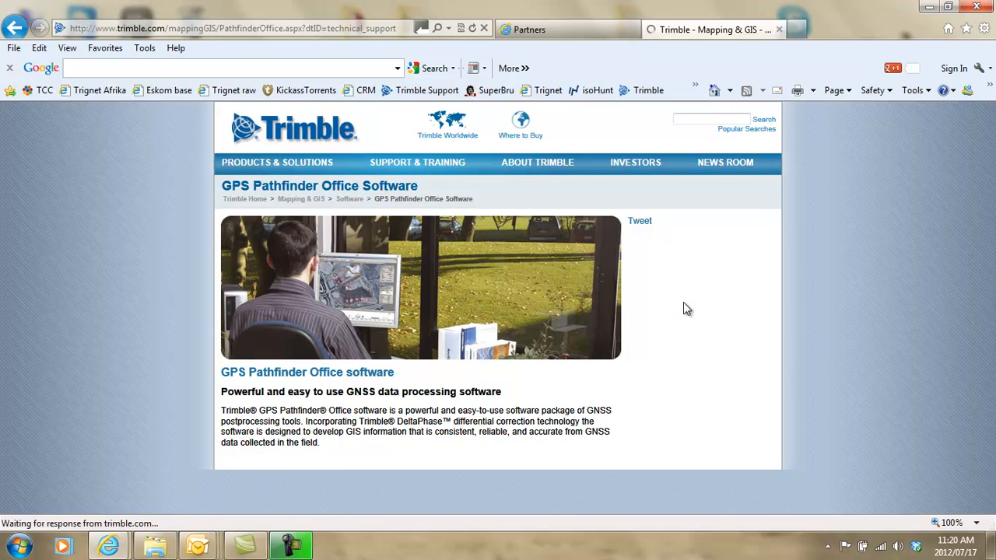
Open the v5.30 Software entry in the Downloads section of Pathfinder Office technical support.
scroll(685, 308, down, 3)
scroll(629, 310, down, 2)
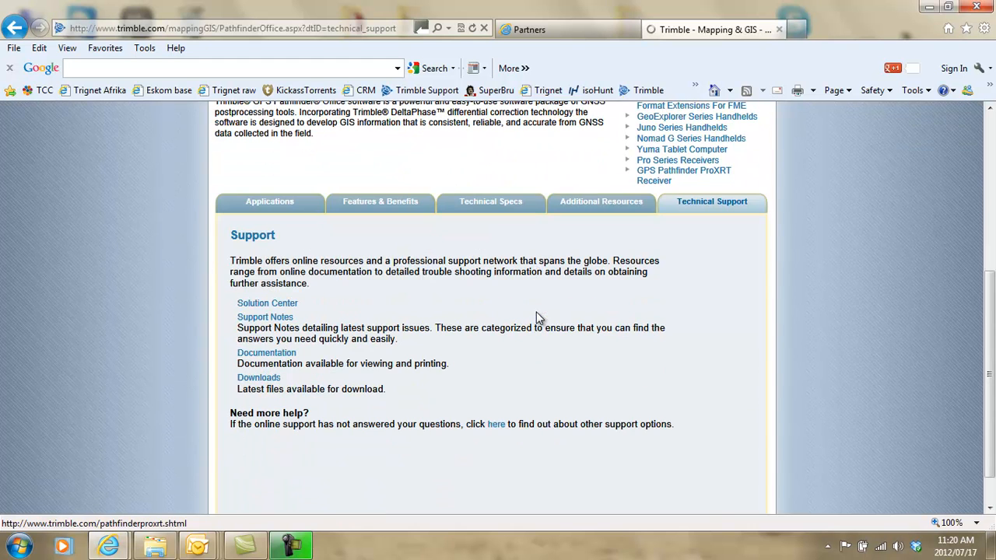
click(252, 378)
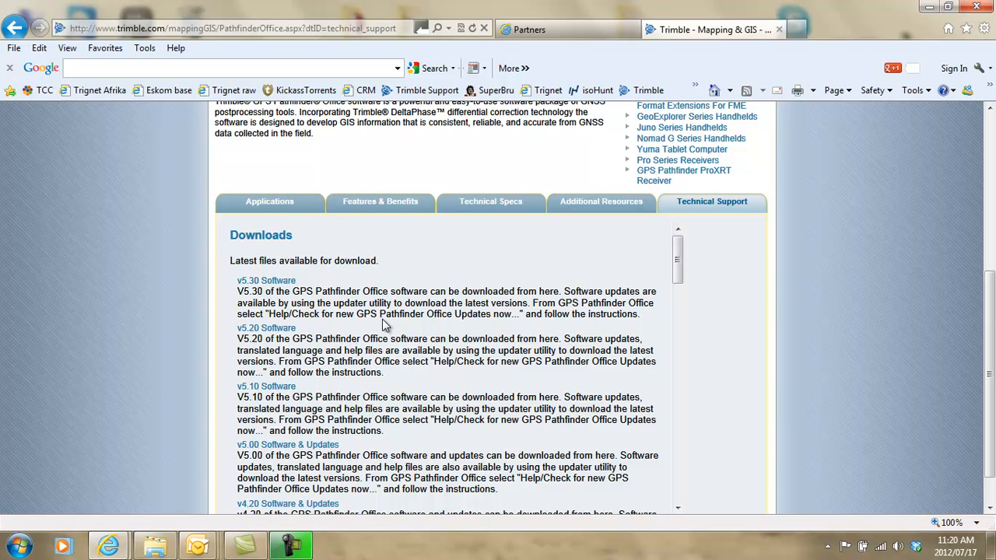
scroll(389, 331, down, 3)
scroll(356, 346, down, 2)
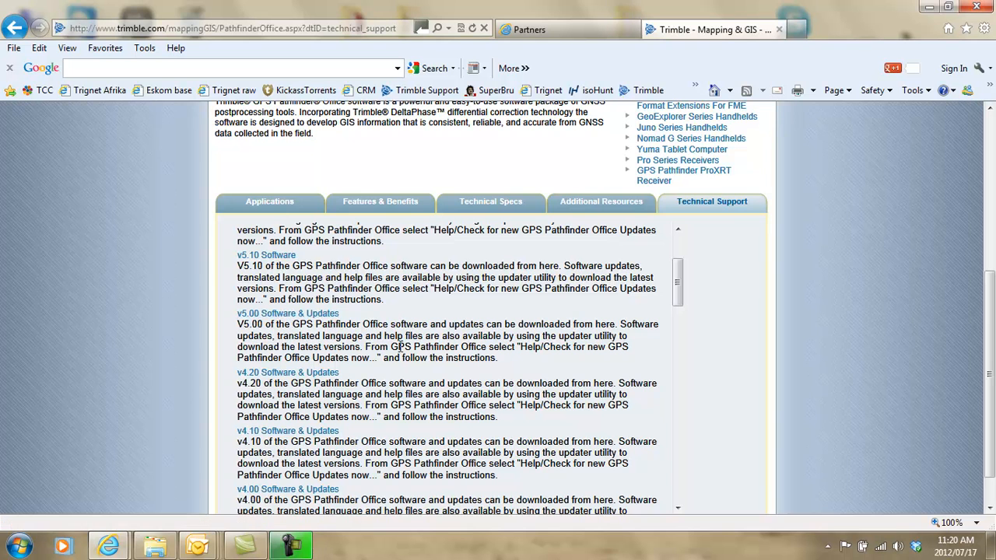
scroll(338, 387, up, 5)
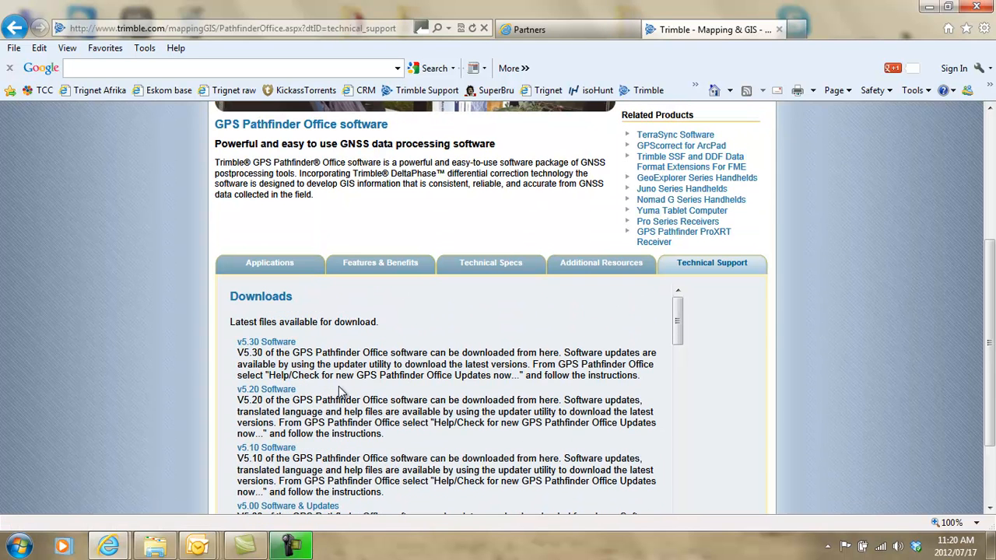
click(259, 343)
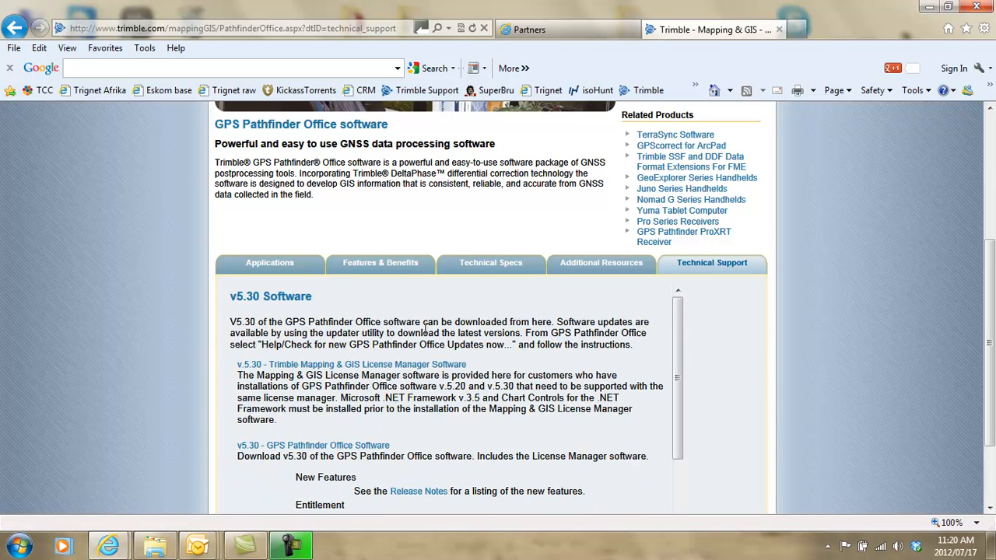
Request the v5.30 GPS Pathfinder Office Software download, cancel it, and close the Trimble page and minimize the browser.
drag(679, 362, 677, 395)
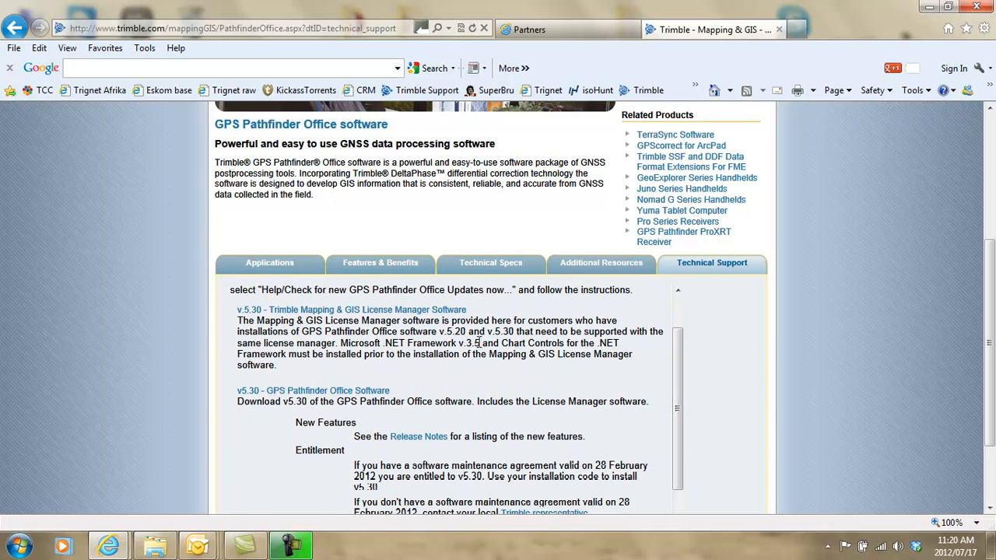
click(328, 391)
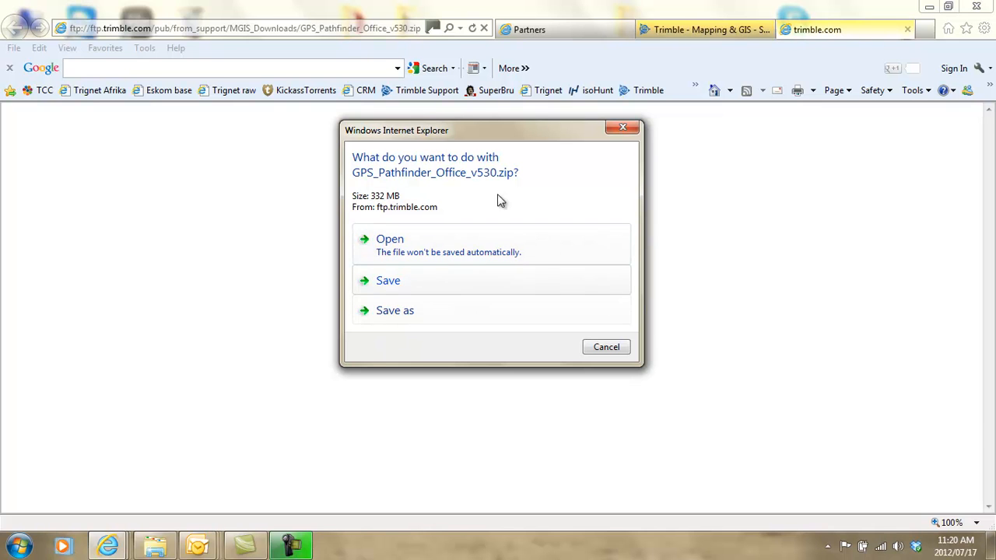
click(611, 352)
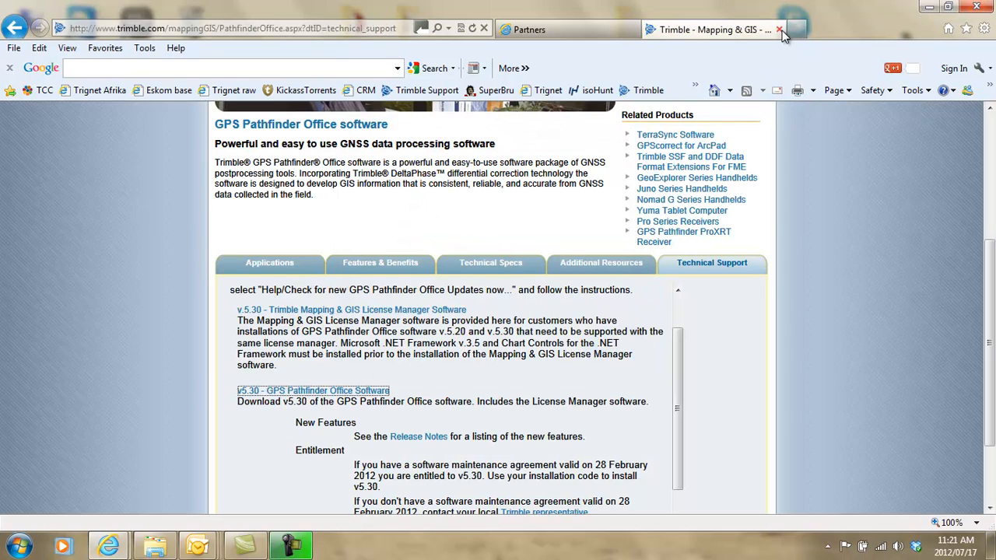
click(779, 31)
click(927, 7)
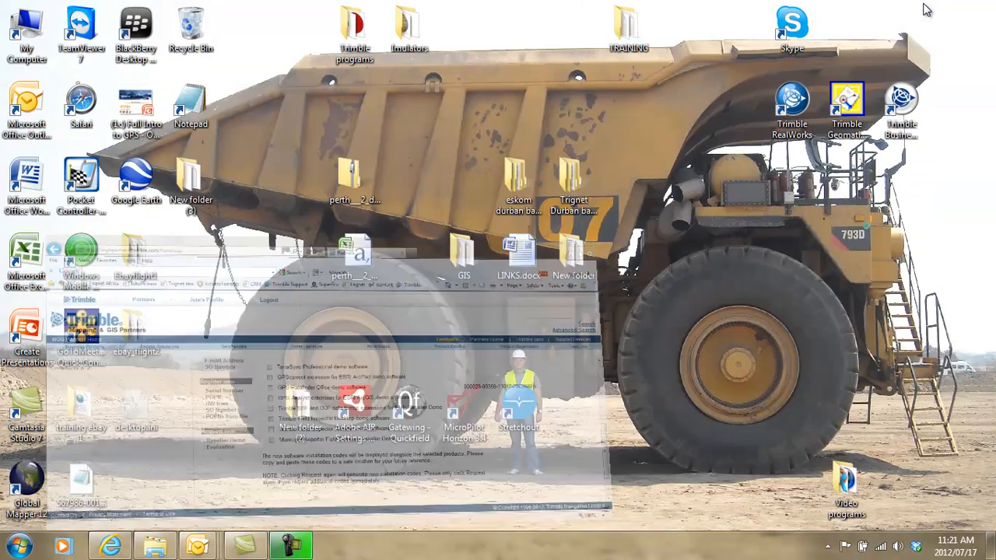
Switch to Windows Explorer and run Autorun.exe from the GPS_Pathfinder_Office_v530 folder, allowing the file to run.
click(150, 548)
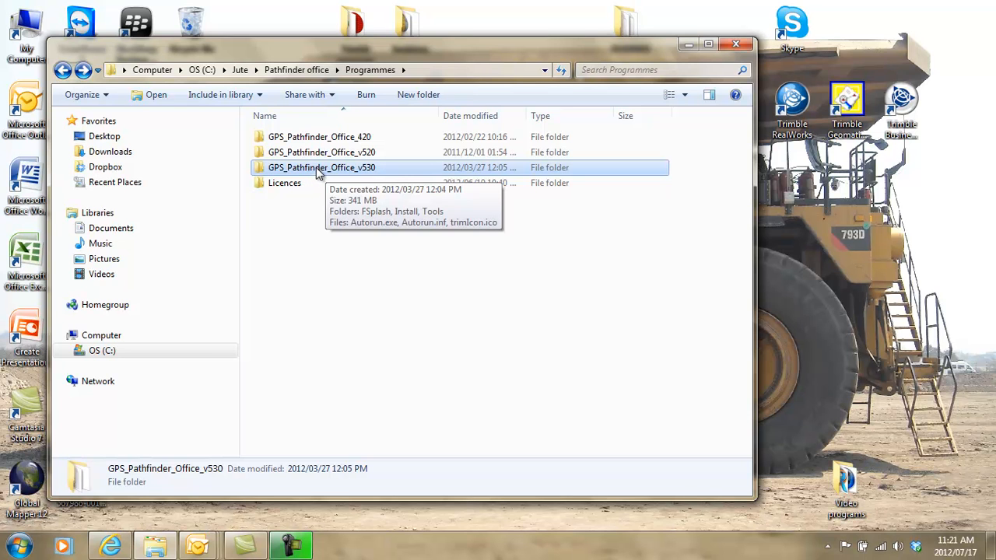
double_click(318, 168)
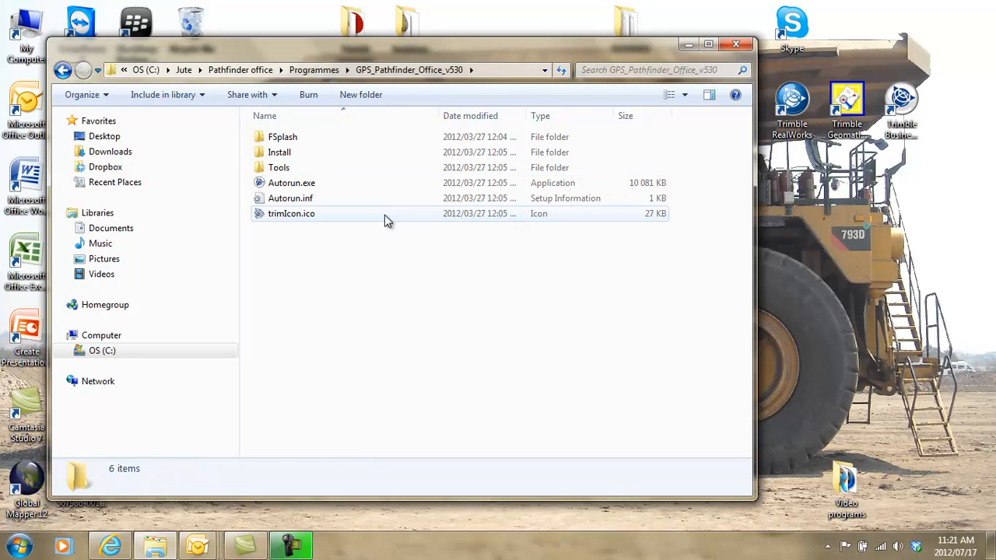
double_click(291, 185)
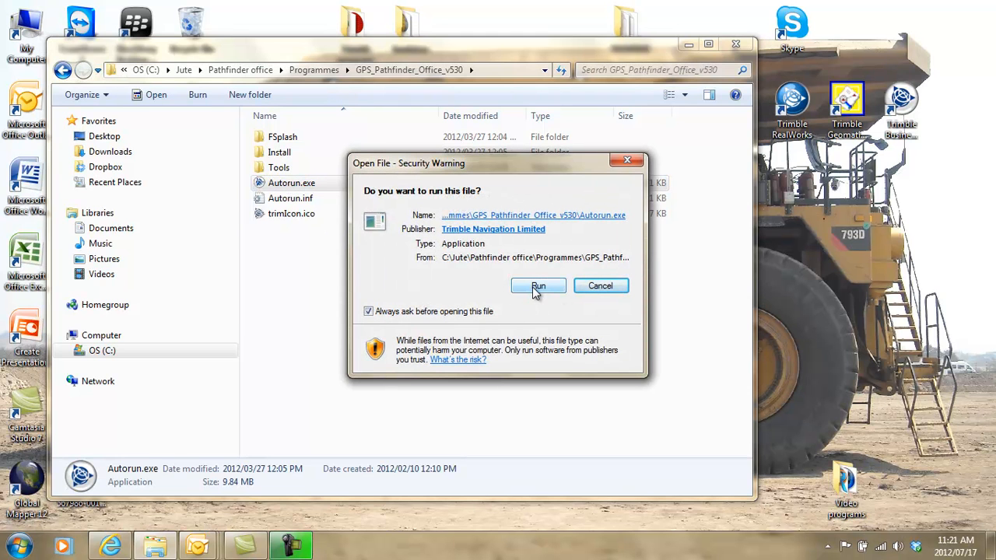
click(537, 287)
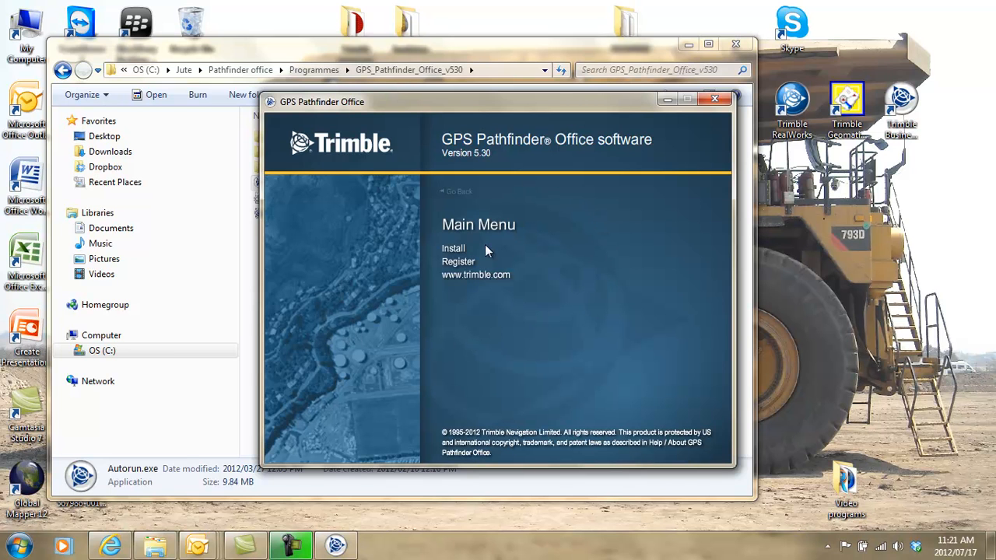
Start the GPS Pathfinder Office installation, allow setup.exe to run, and use English (United States) as the setup language.
click(455, 249)
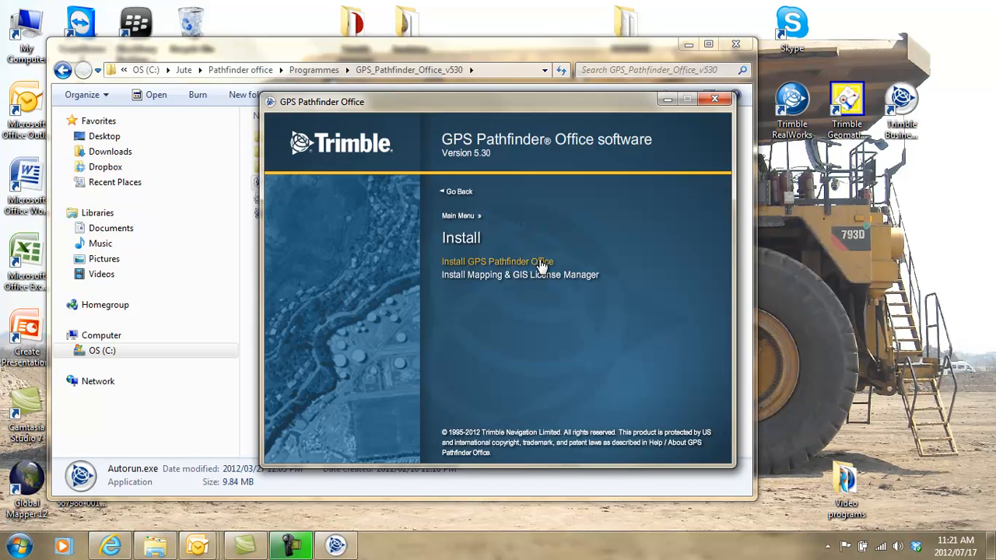
click(507, 263)
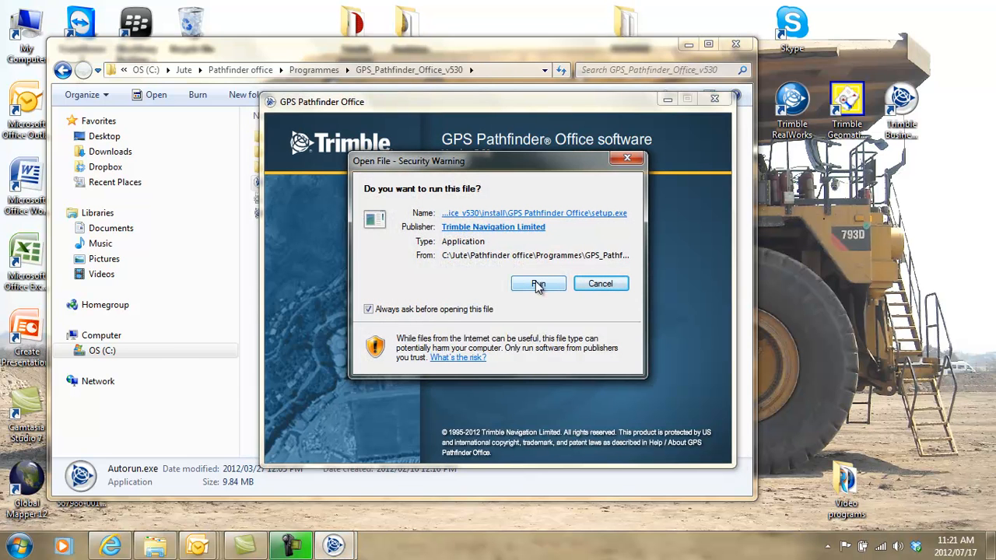
click(536, 284)
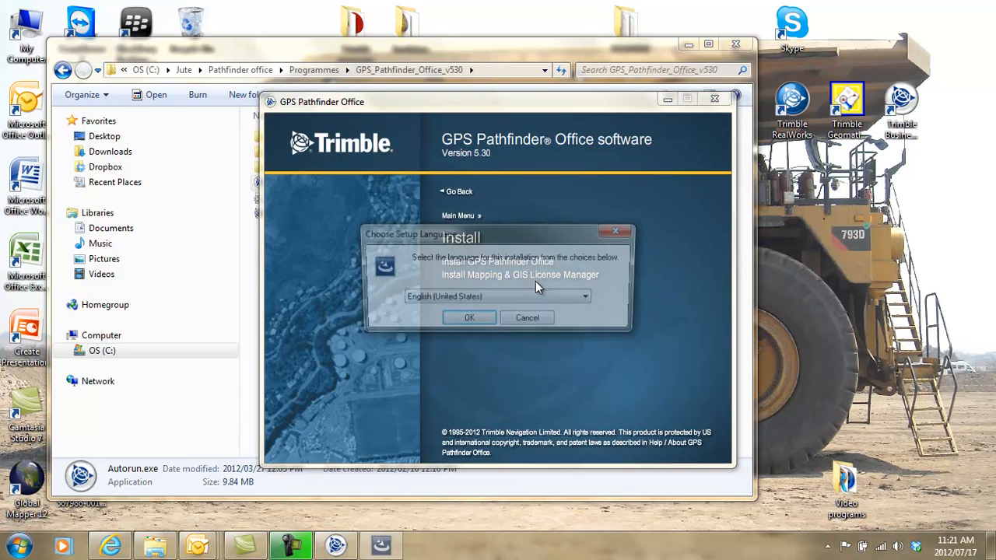
click(466, 321)
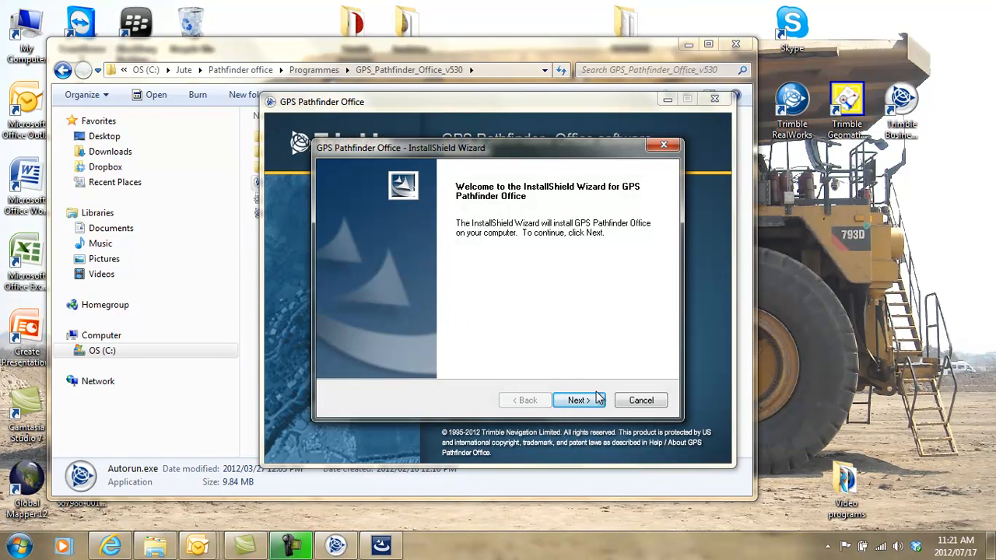
Proceed past the welcome page, accept the license agreement, and keep the prefilled customer information.
click(580, 400)
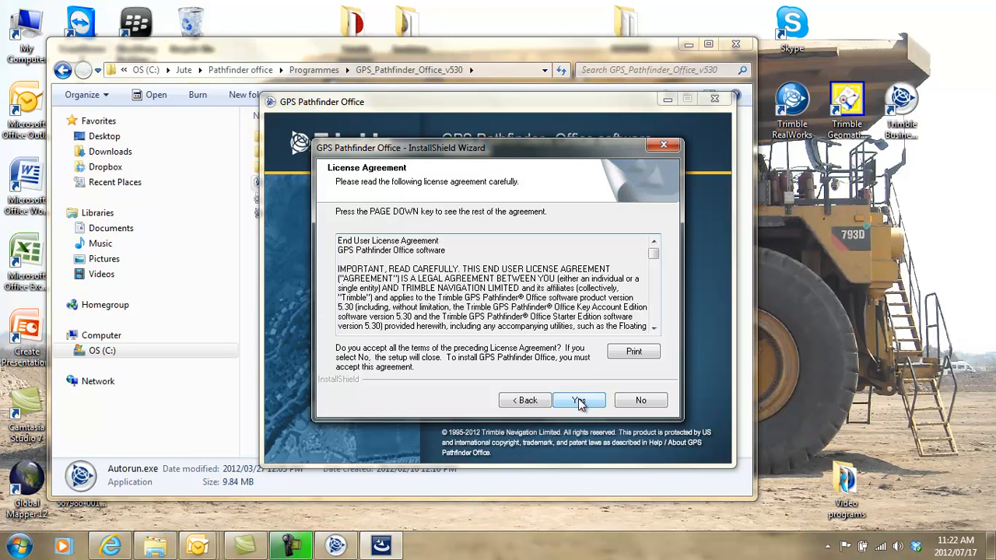
click(579, 401)
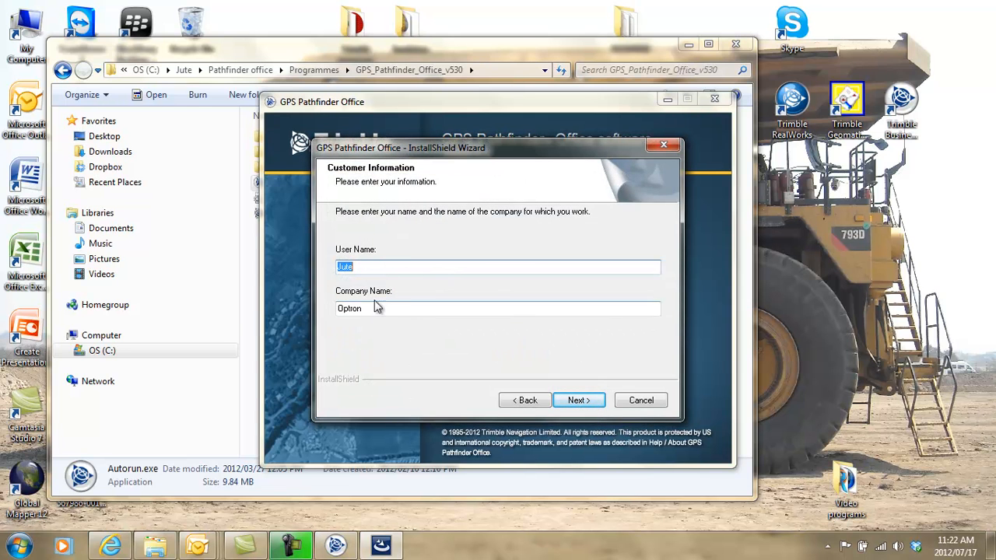
click(578, 402)
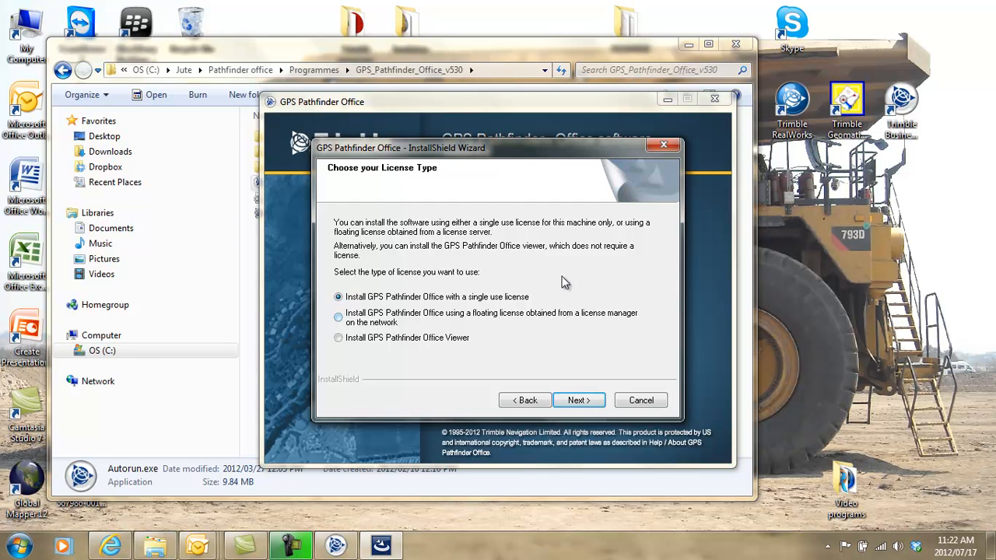
Continue with a single use license and the option stating that a valid installation code is already registered.
drag(543, 155, 526, 363)
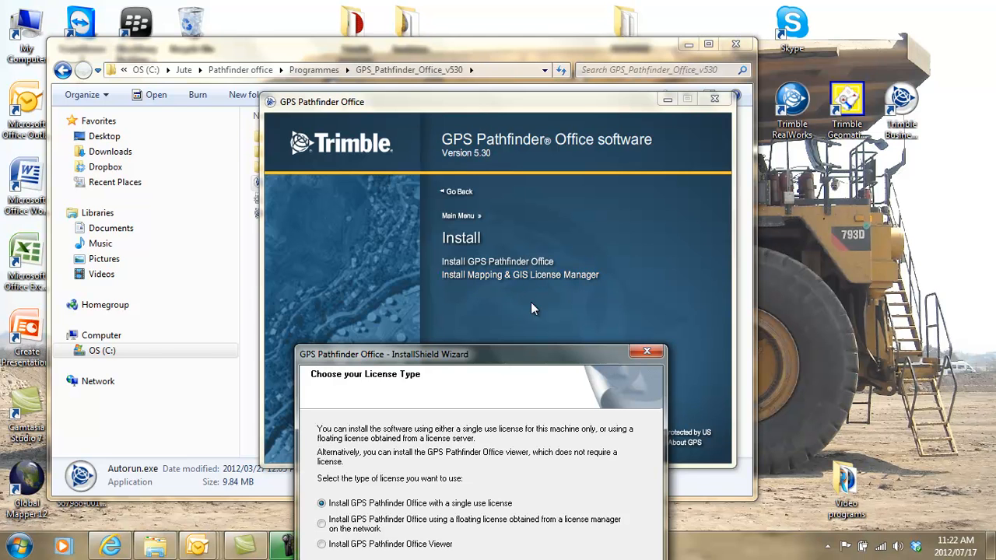
drag(512, 359, 489, 130)
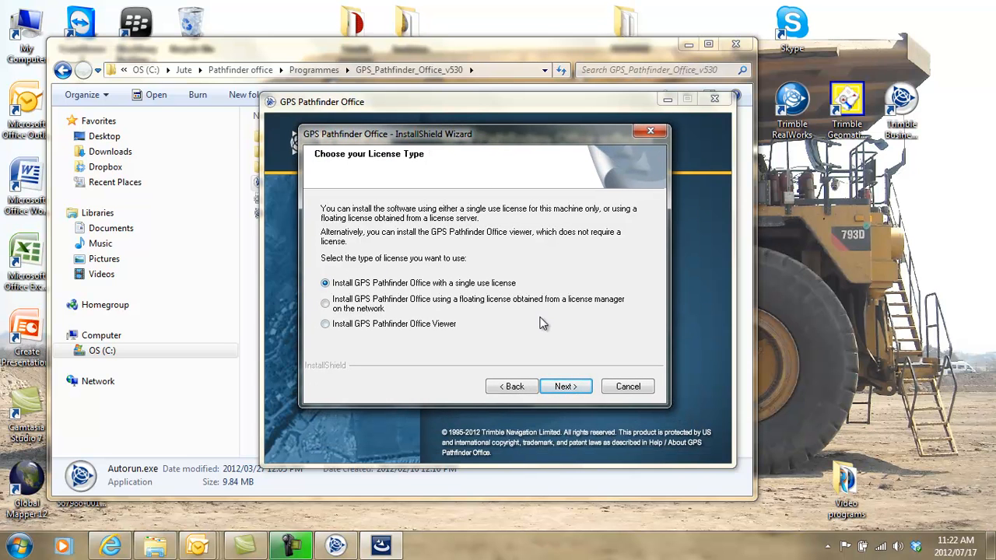
click(565, 386)
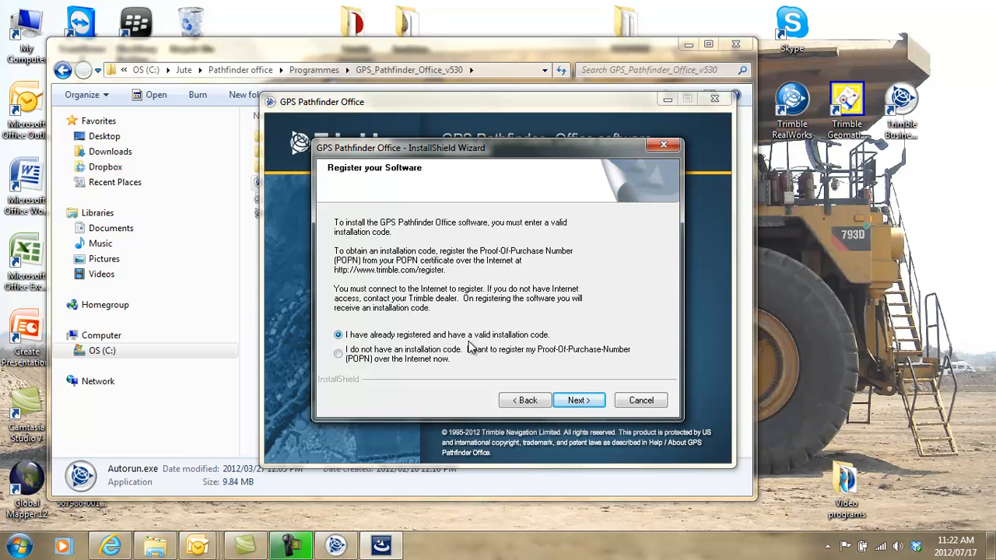
click(579, 401)
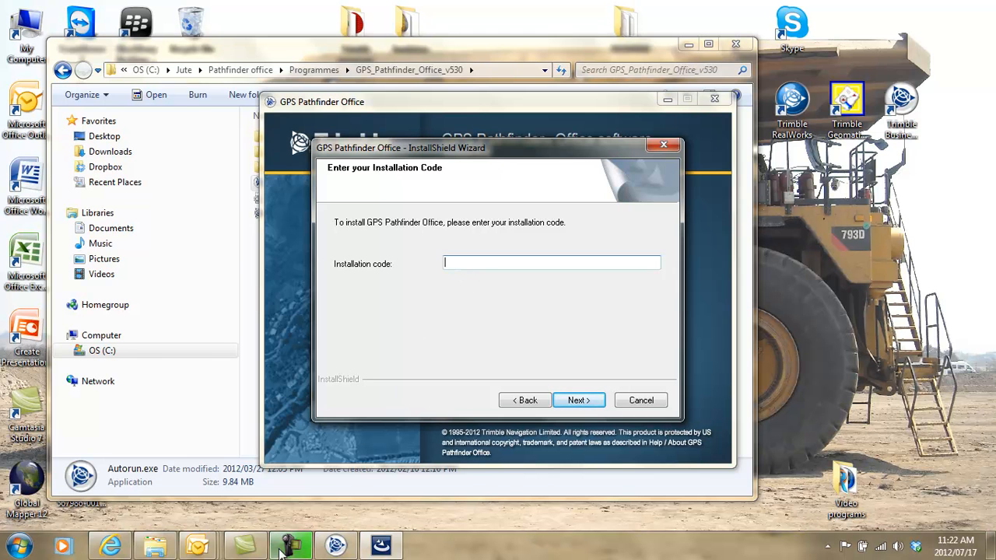
Switch to Internet Explorer, copy the GPS Pathfinder Office demo software's installation code, and return to the installer.
mouse_move(111, 550)
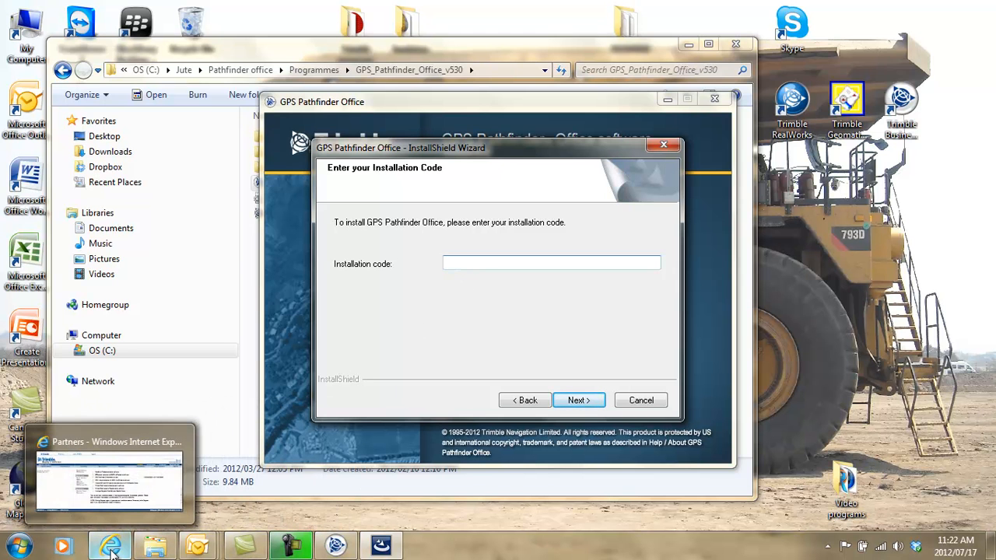
click(109, 475)
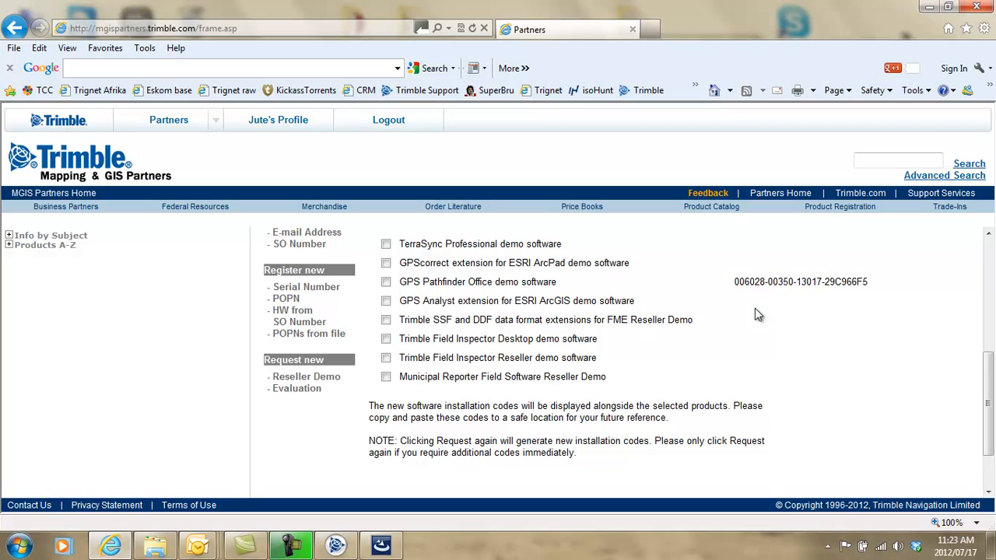
drag(871, 282, 742, 287)
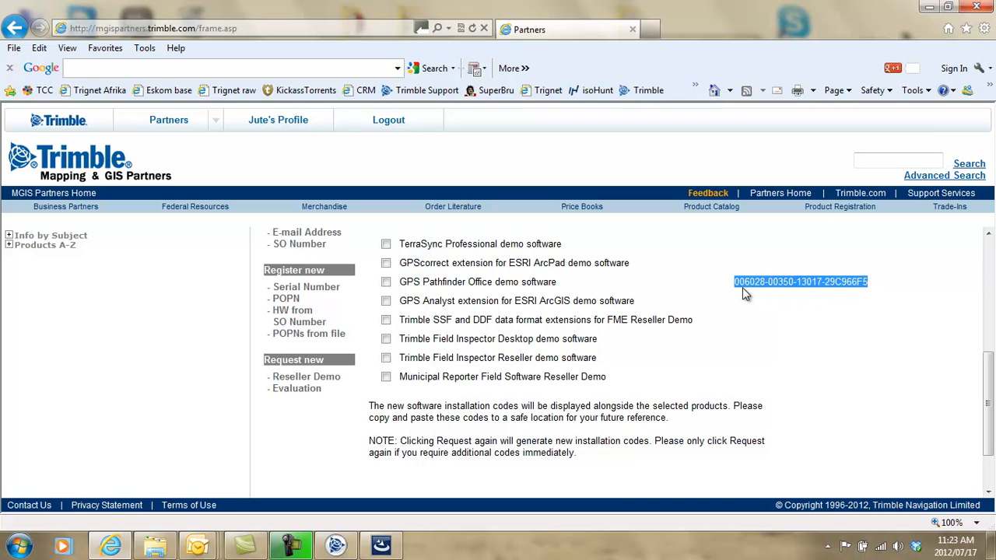
right_click(750, 284)
click(782, 309)
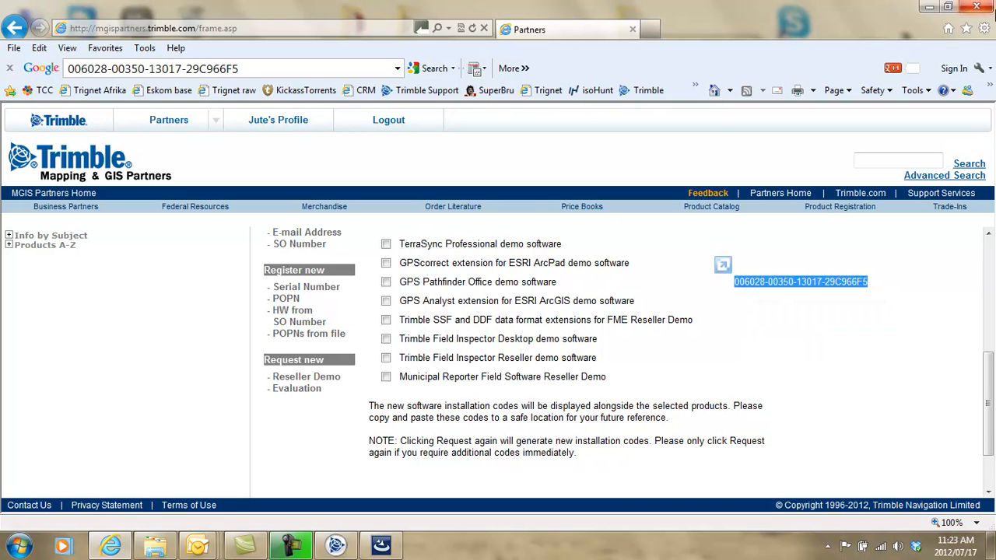
click(927, 7)
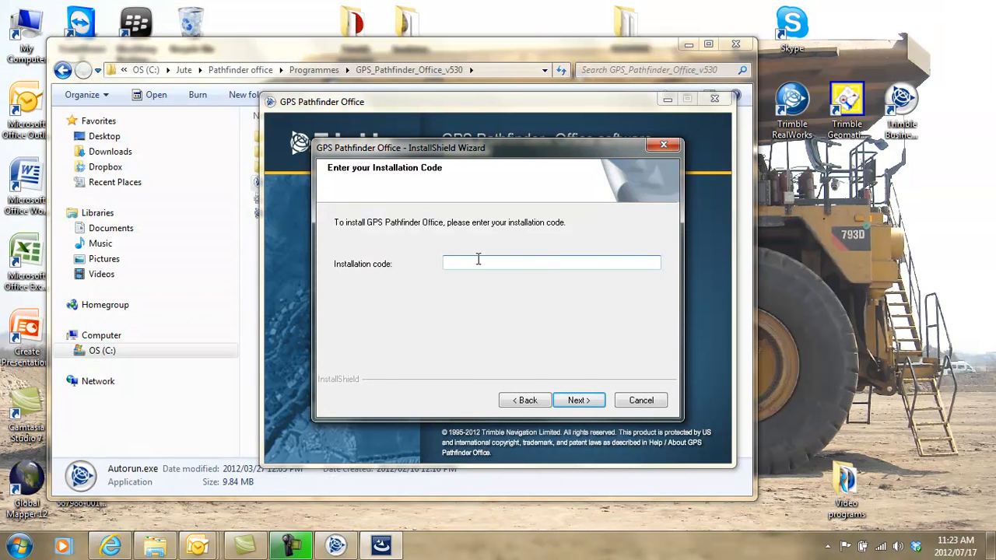
Paste the copied installation code into the installer's Installation code field and continue.
right_click(460, 262)
click(508, 324)
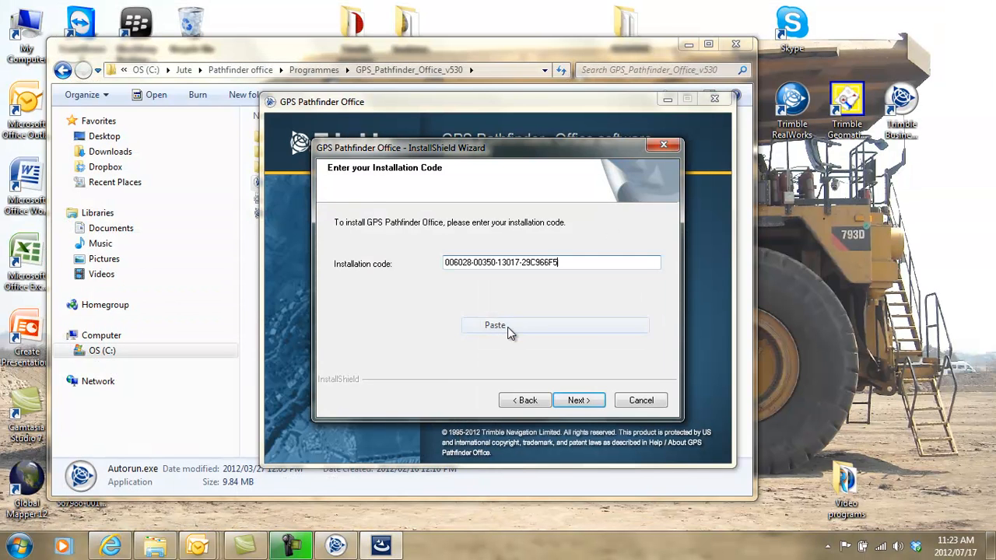
click(576, 402)
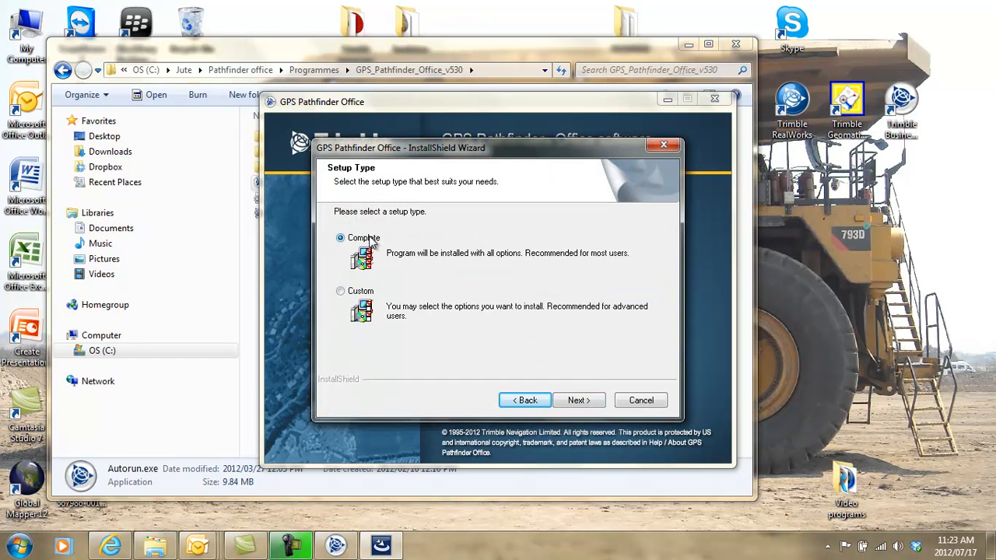
Install with the Complete setup type, without having Project Changer or Connection Manager start automatically.
click(579, 402)
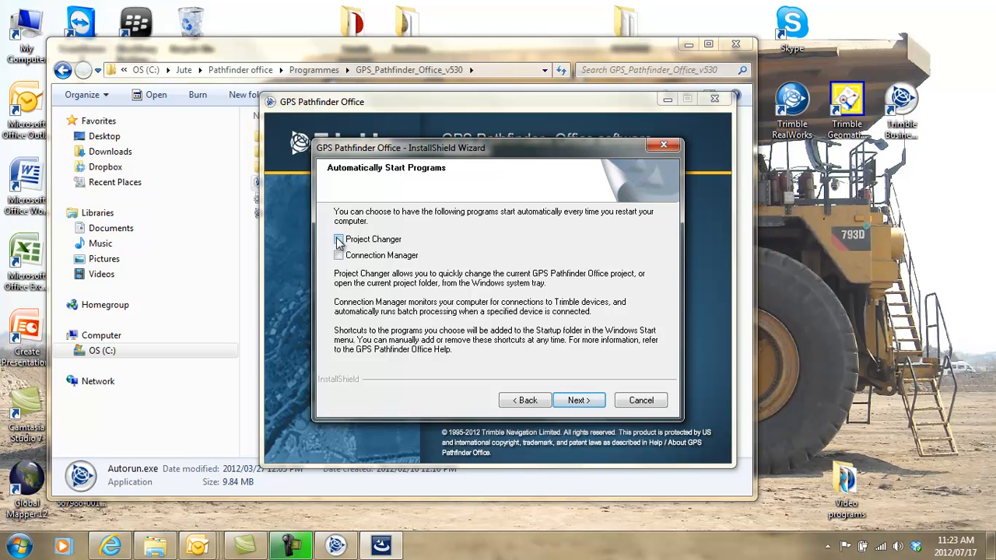
click(584, 401)
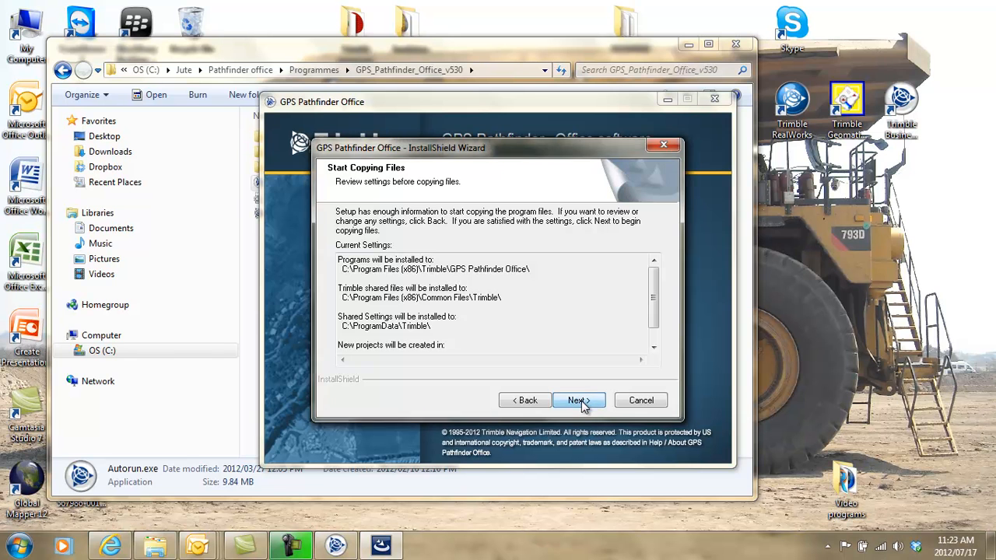
click(582, 402)
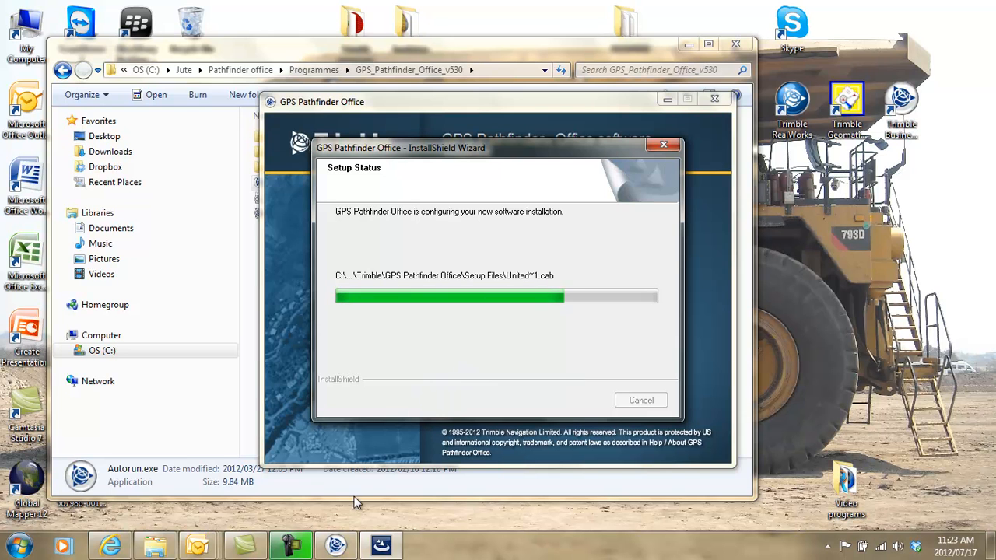
click(290, 545)
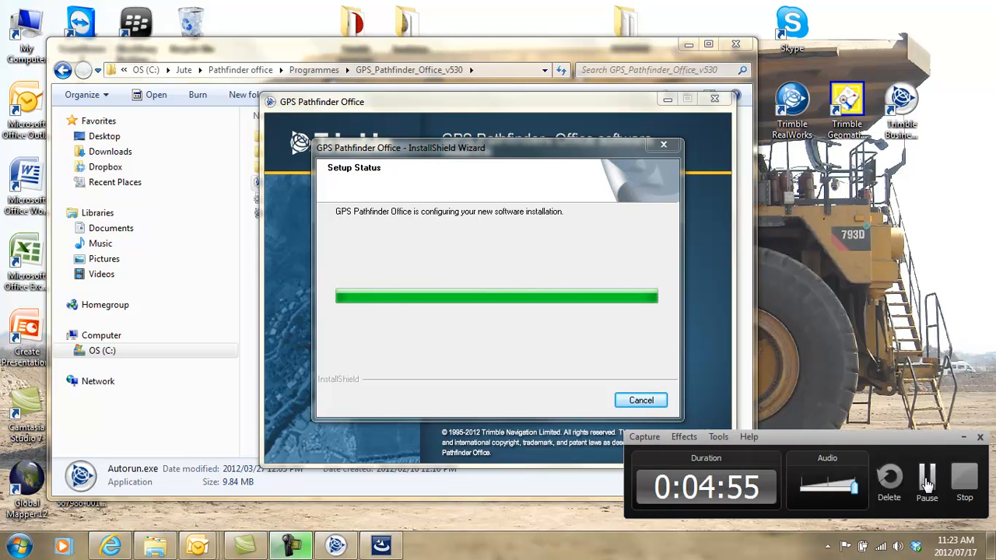
click(926, 479)
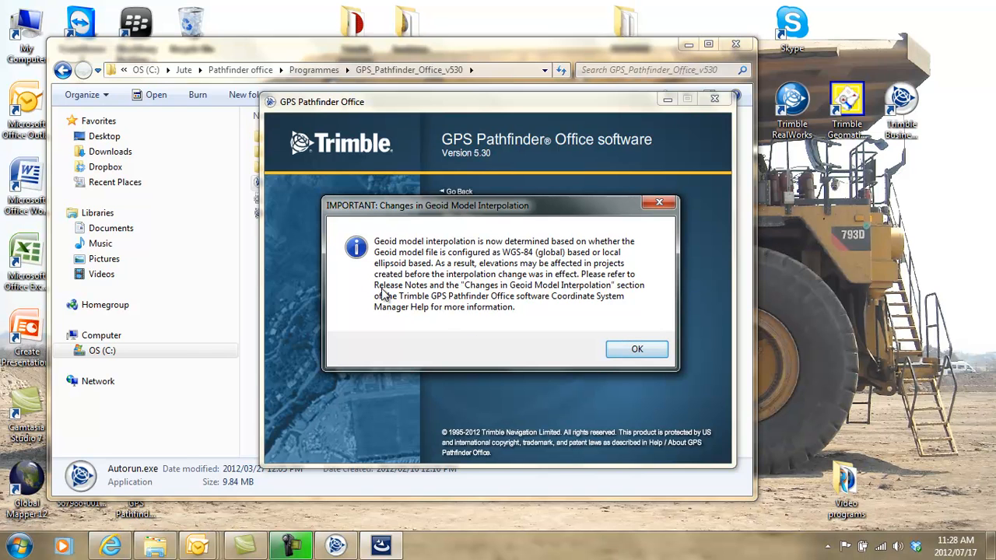
Acknowledge the geoid model interpolation notice and finish the setup without checking for program updates.
click(636, 351)
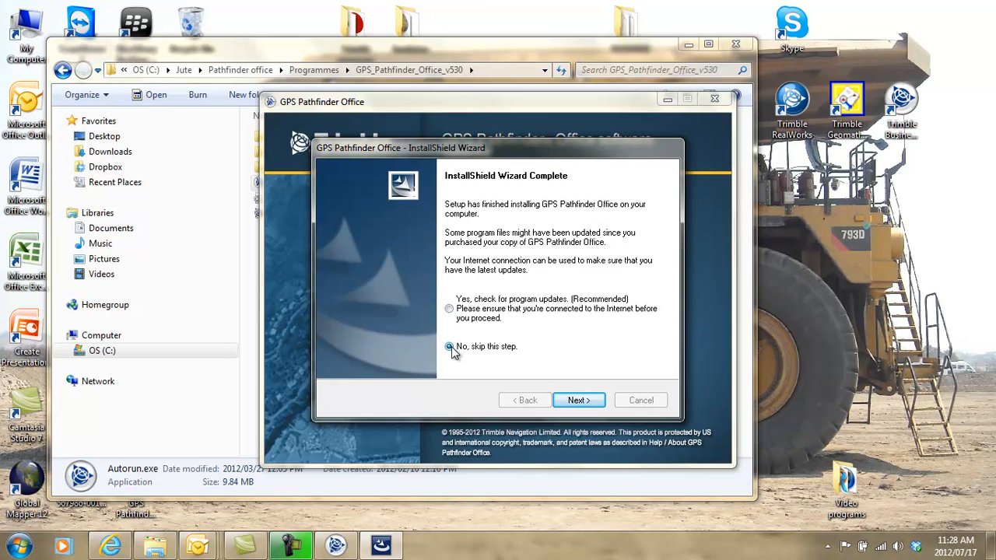
click(580, 400)
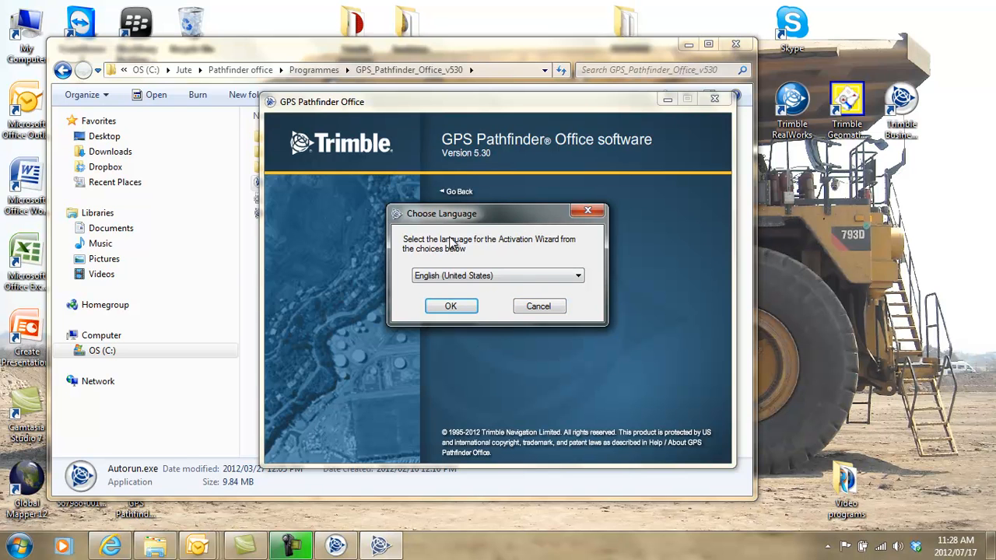
Use English (United States) for the Activation Wizard and accept the prefilled installation code.
click(452, 307)
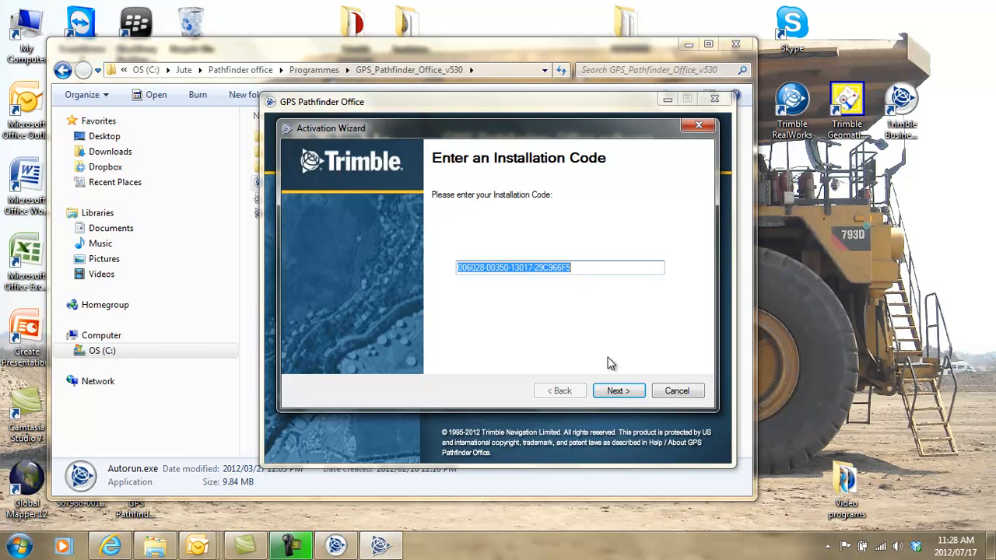
click(619, 391)
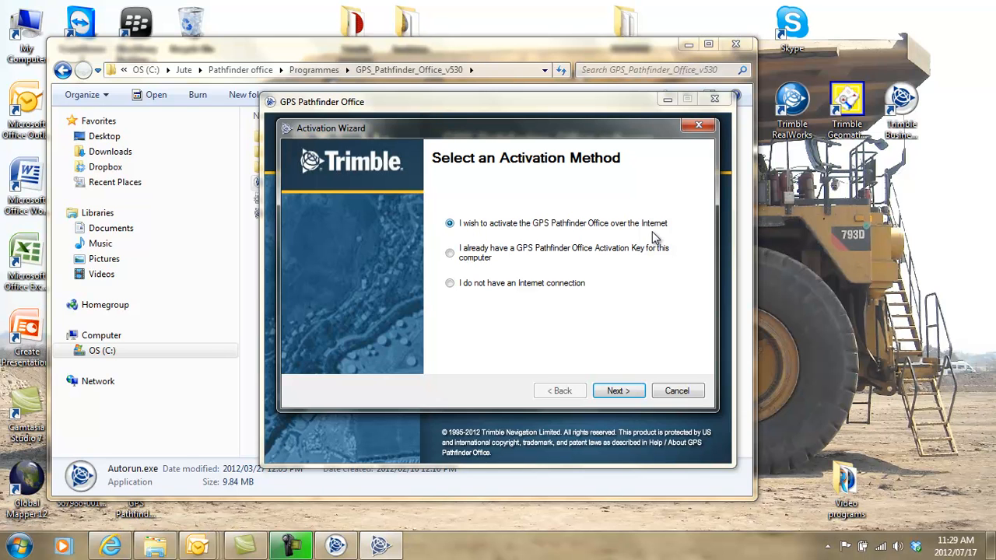
View the offline activation information offered for a computer without an Internet connection, and go back to the activation methods.
click(450, 284)
click(618, 391)
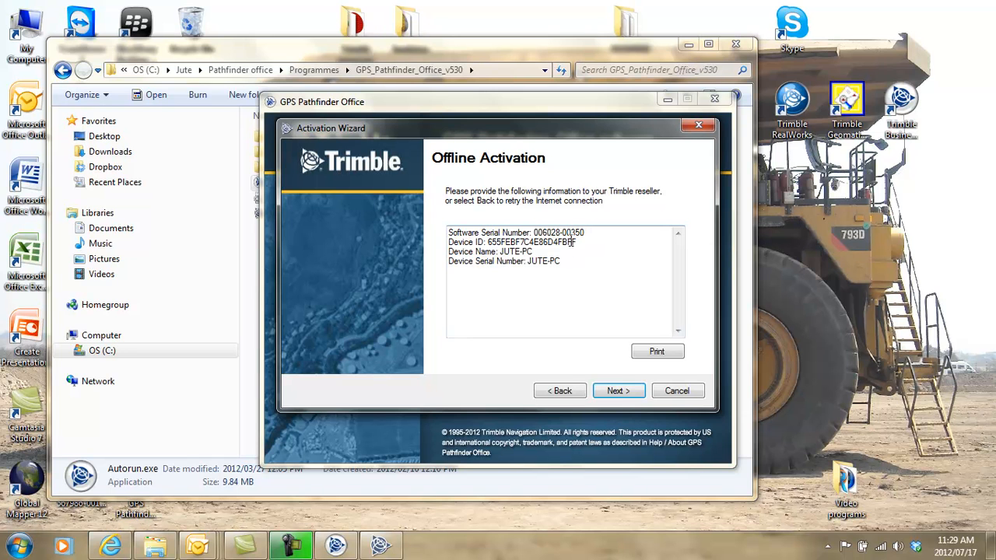
click(560, 391)
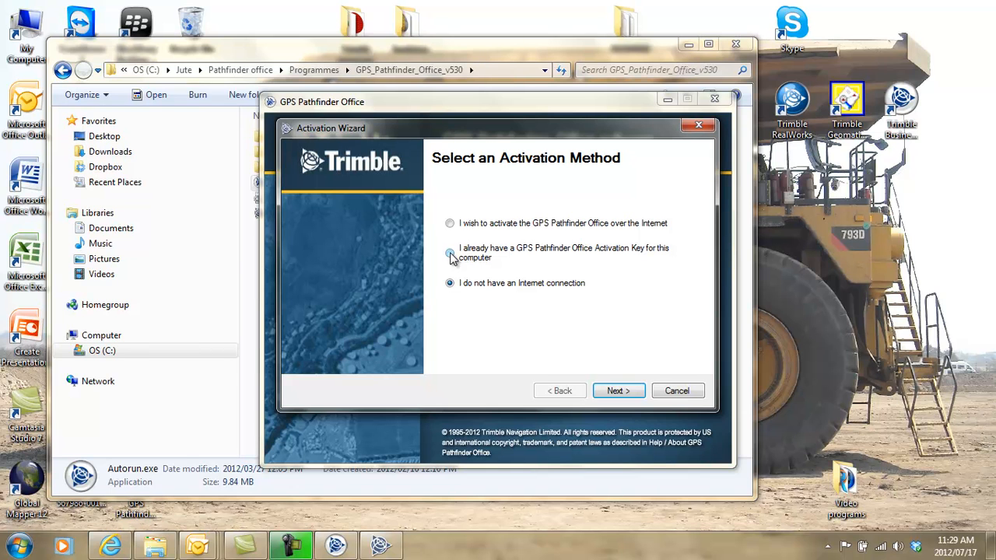
Try the existing Activation Key method, open and cancel the key folder selection, and return to the activation methods.
click(450, 254)
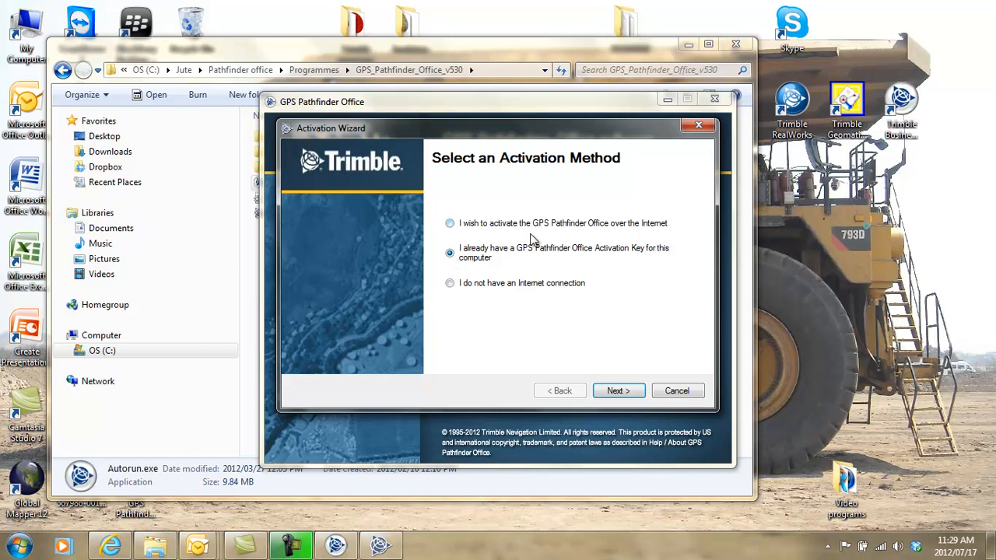
click(617, 390)
click(644, 253)
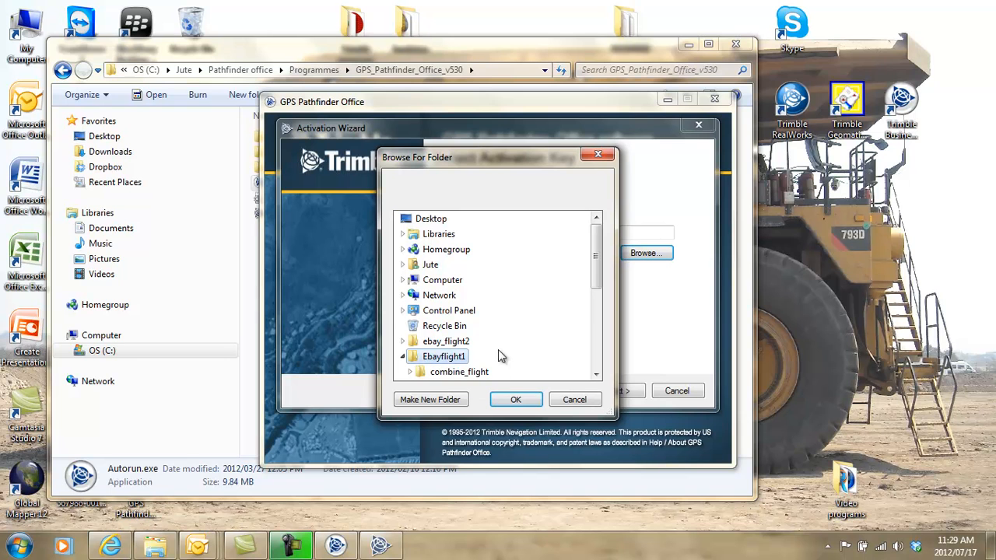
click(574, 401)
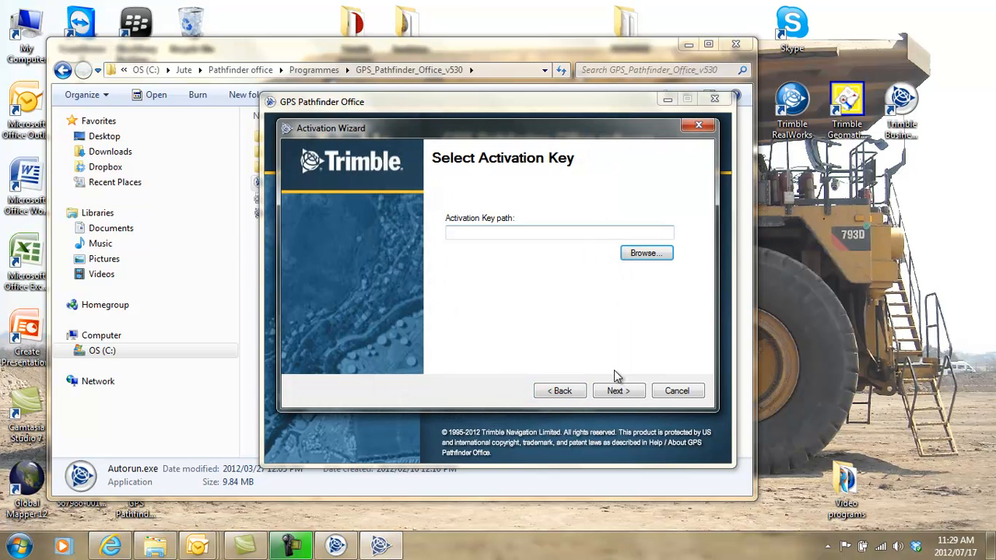
click(567, 391)
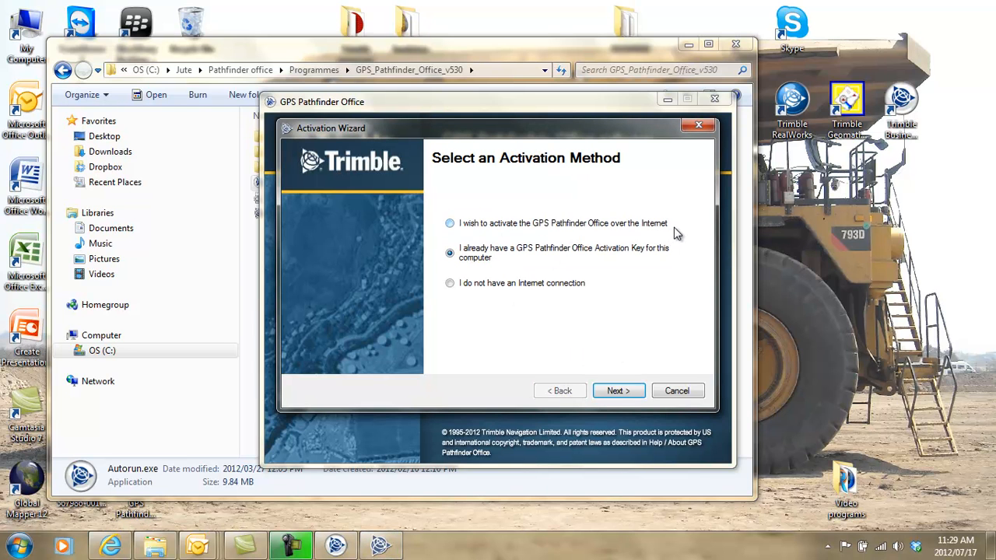
Activate GPS Pathfinder Office over the Internet and finish the Activation Wizard.
click(450, 224)
click(616, 390)
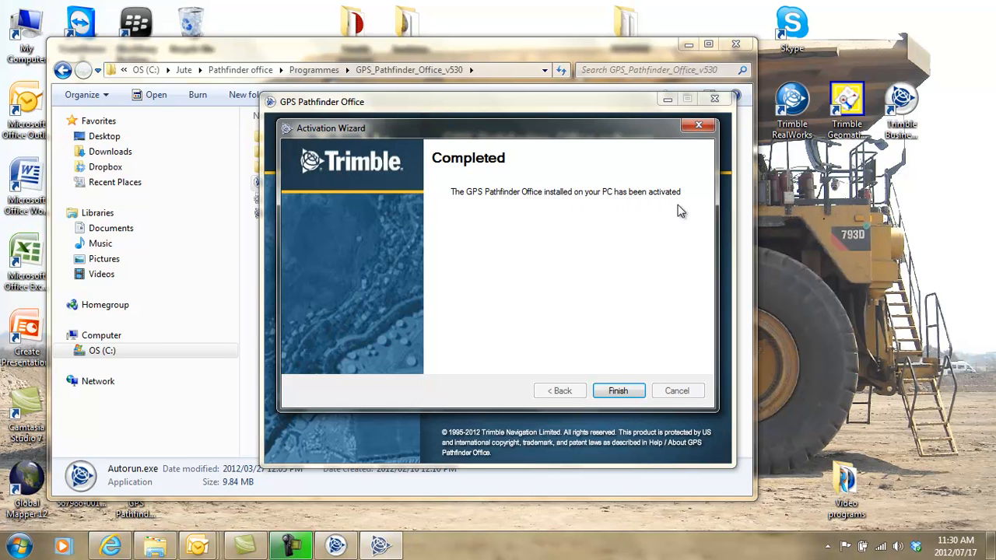
click(620, 393)
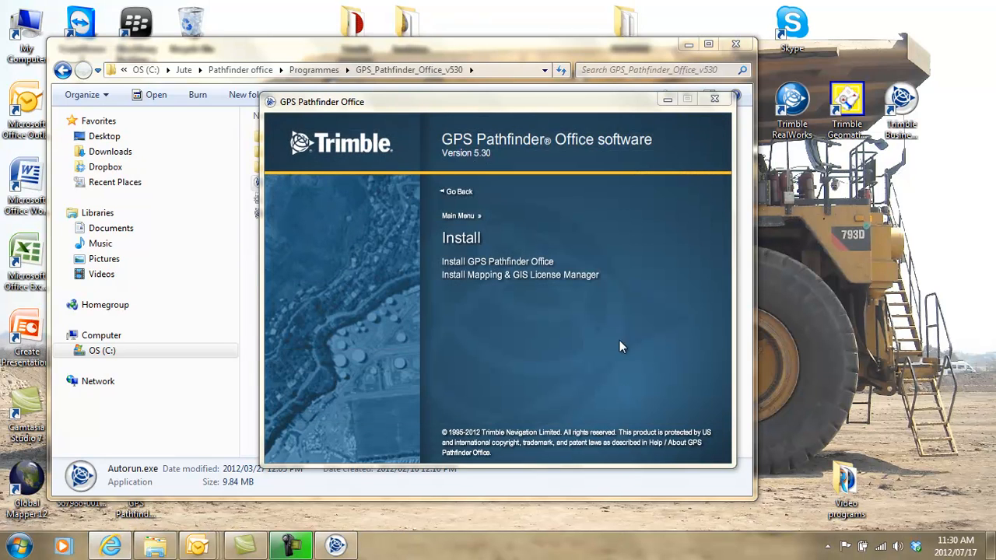
Close the installer and folder windows, and move the GPS Pathfinder Office desktop shortcut beside the other Trimble shortcuts.
click(714, 98)
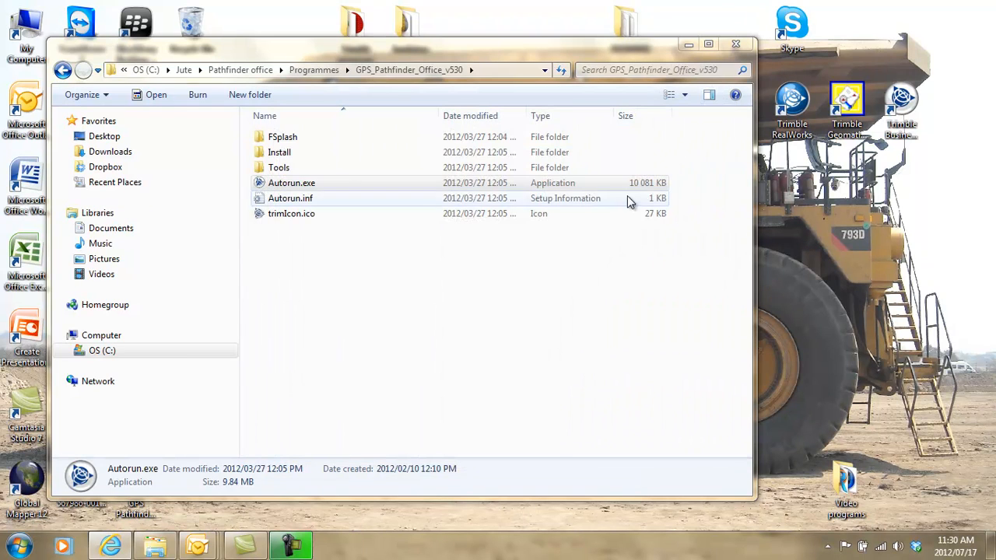
click(736, 44)
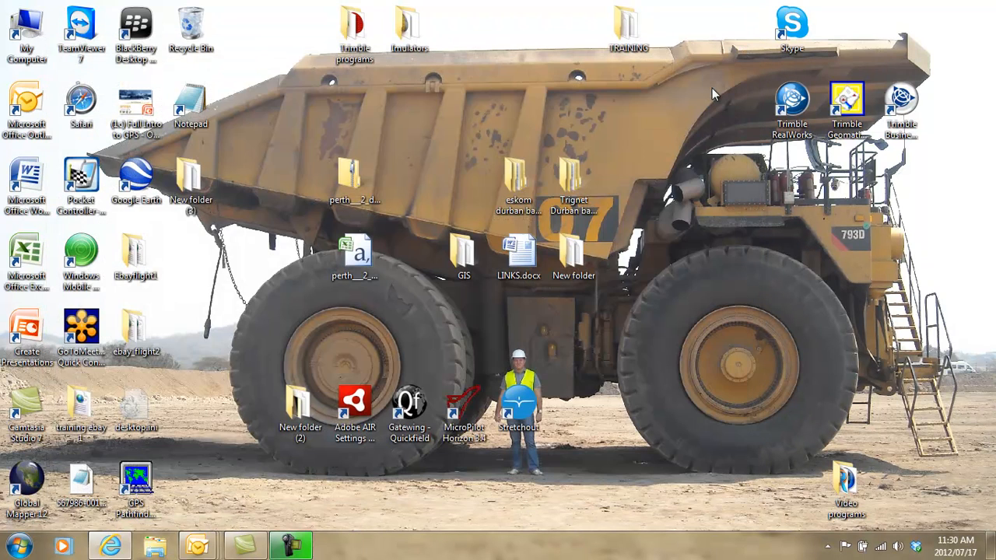
drag(140, 477, 958, 111)
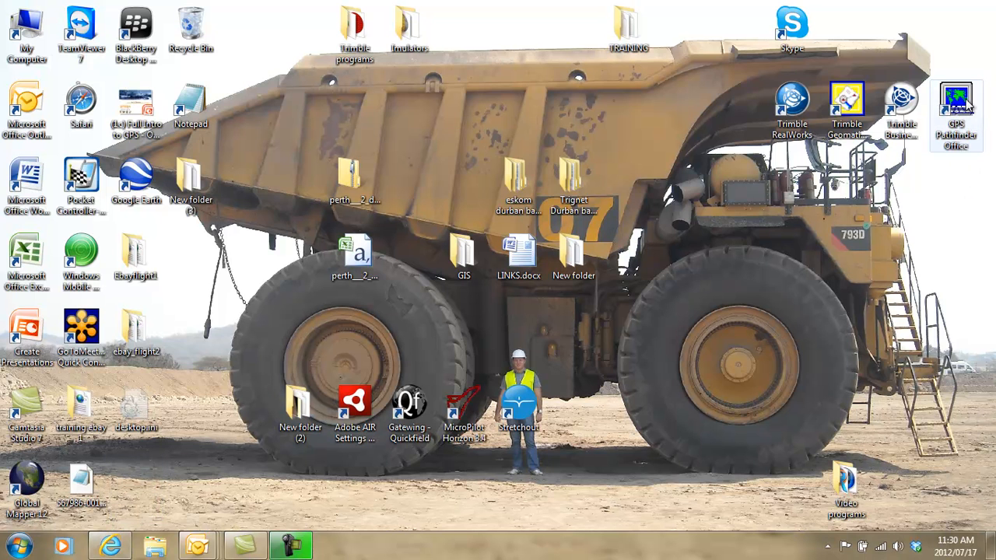
Launch GPS Pathfinder Office from the desktop and open the Default project.
double_click(957, 98)
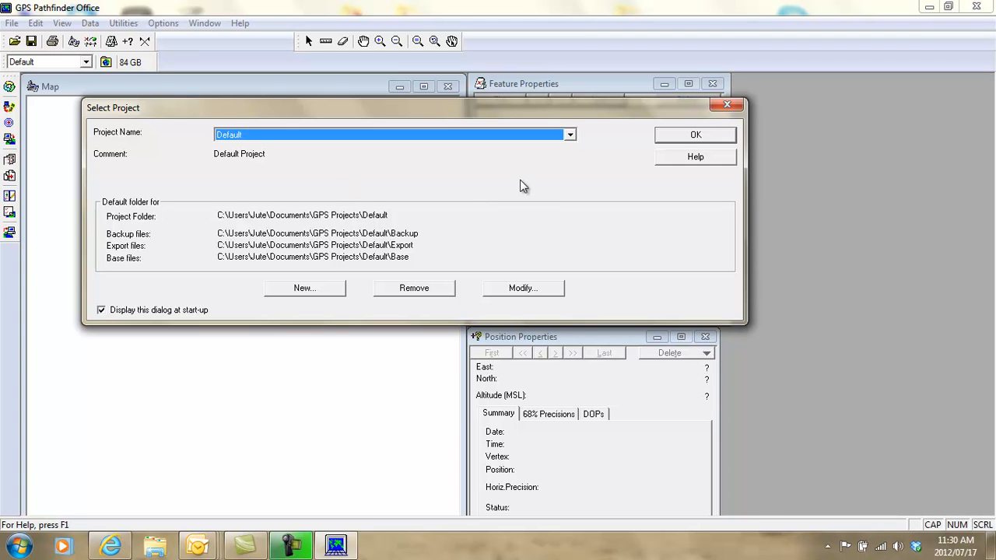
click(695, 136)
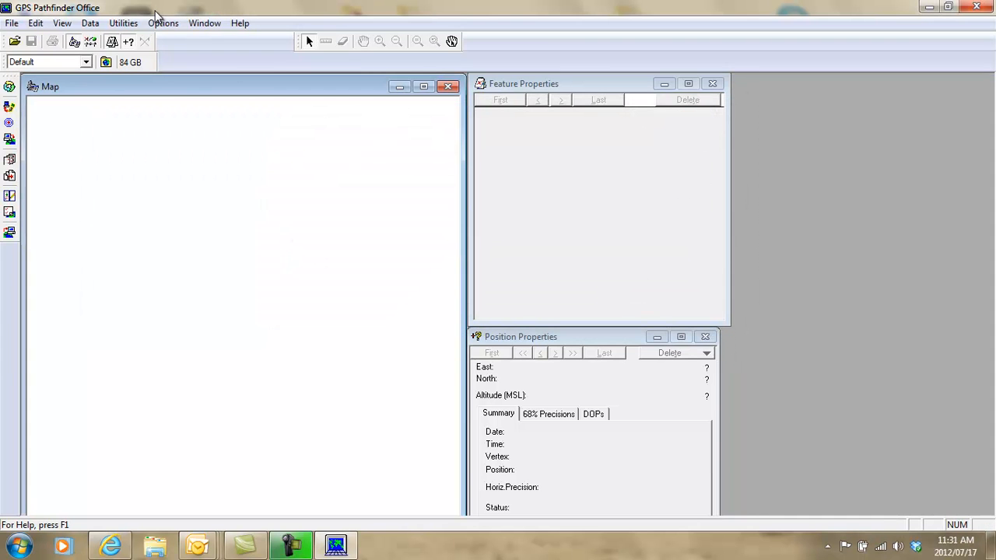
Create a time zone named SA with an offset of 2 hours from UTC and apply it as the time zone setting.
click(160, 24)
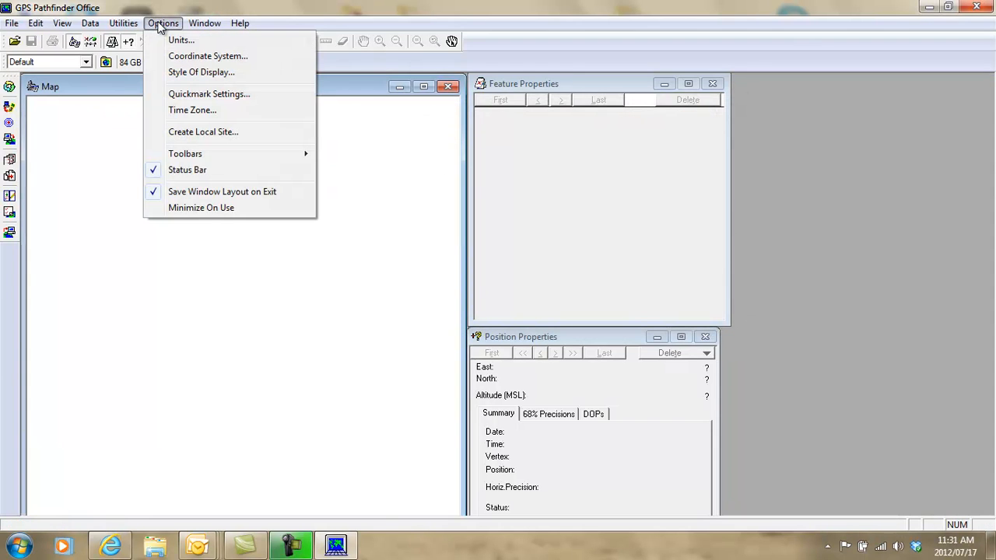
click(194, 110)
drag(206, 125, 403, 171)
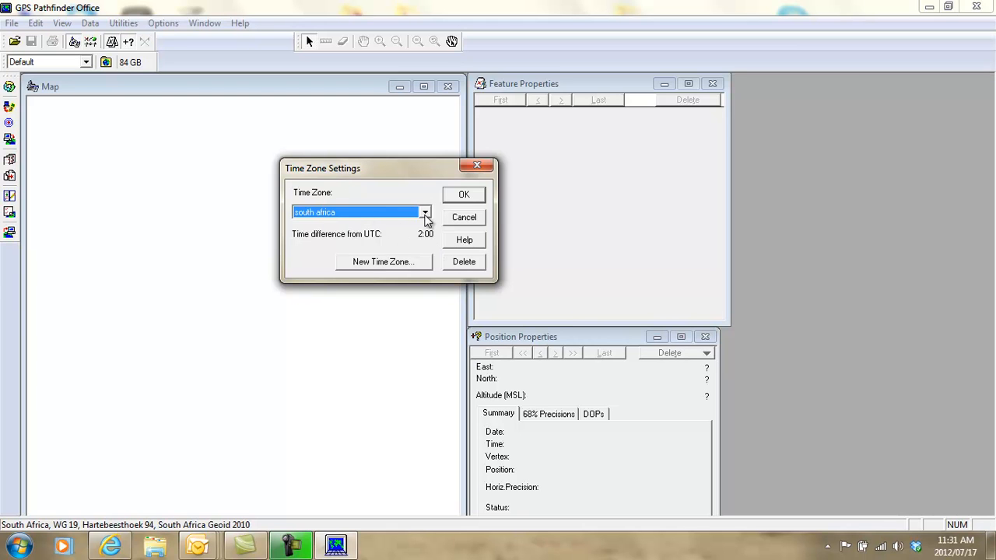
click(397, 263)
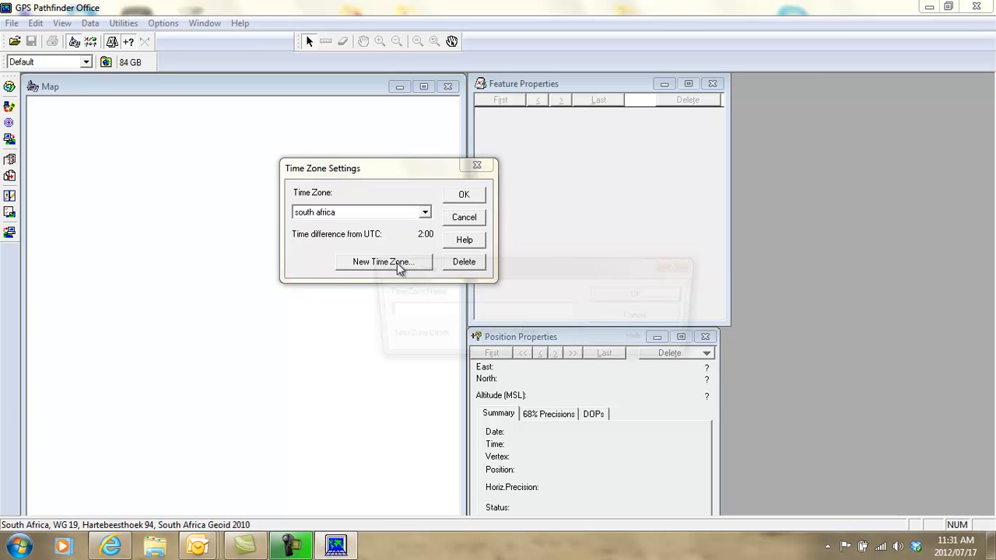
drag(427, 270, 387, 229)
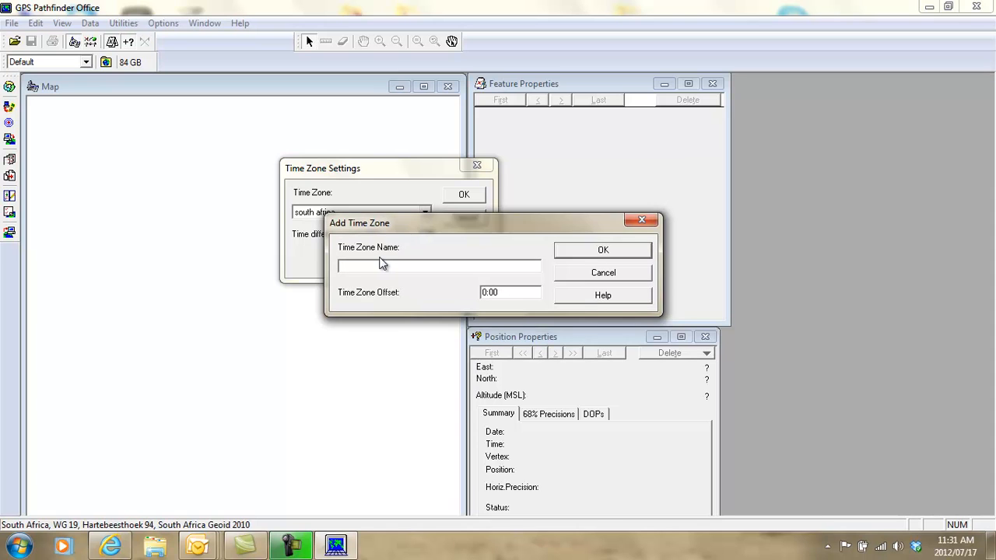
key(Caps_Lock)
text(SA)
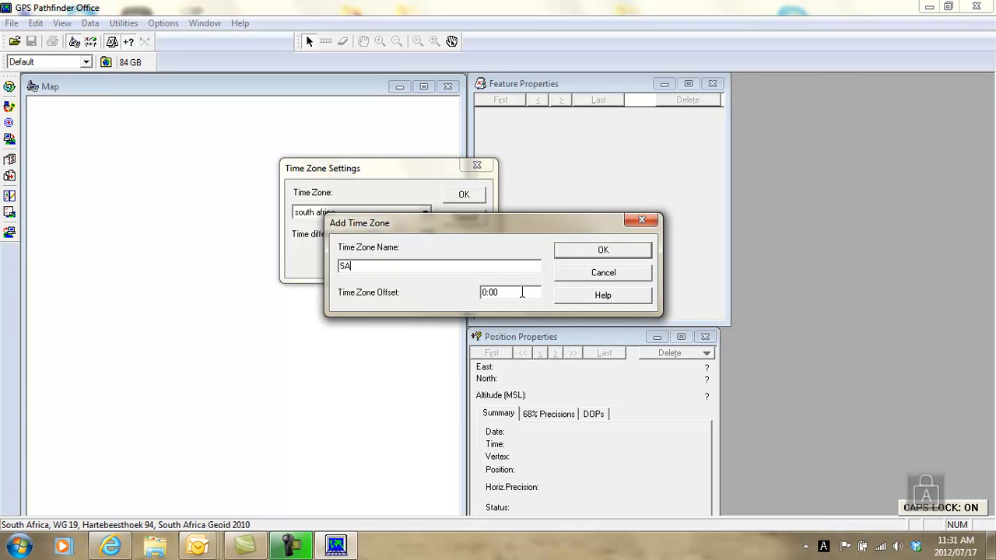
drag(523, 292, 442, 299)
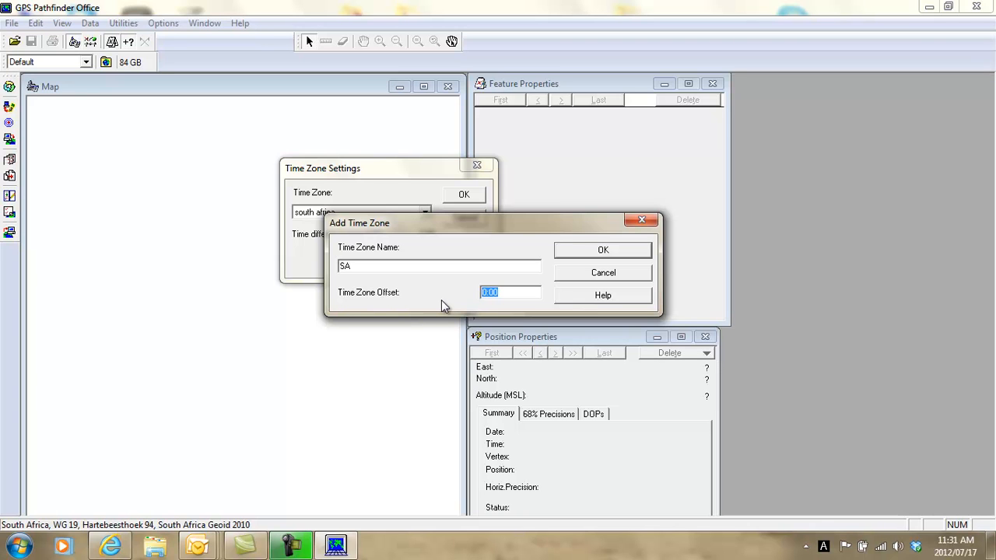
text(2)
click(603, 251)
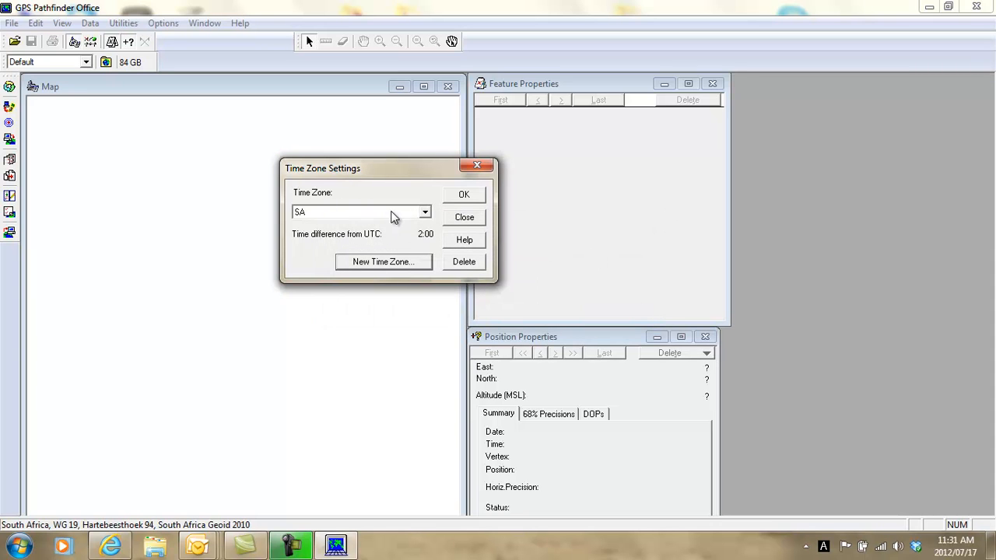
click(464, 195)
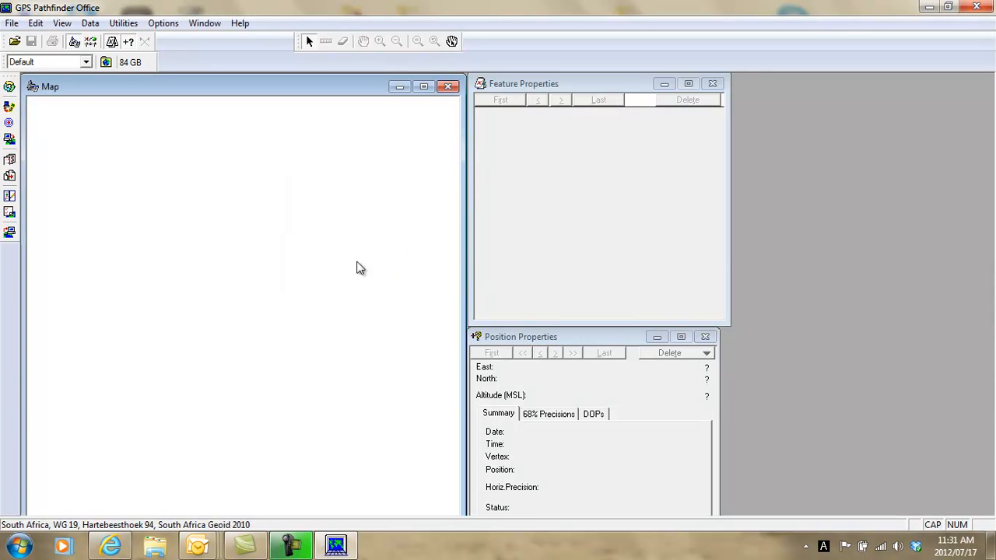